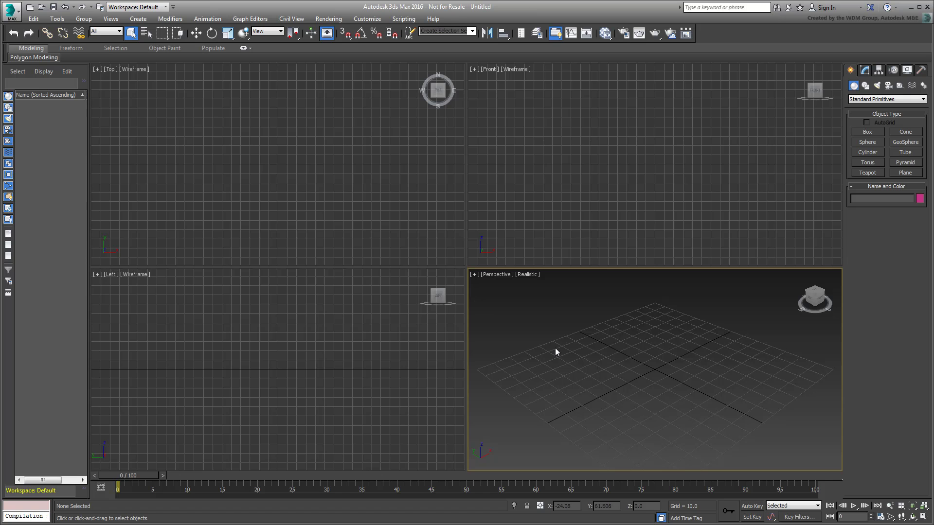
Step: Switch the workspace to Design Standard
{"action": "left_click", "coordinate": [165, 8]}
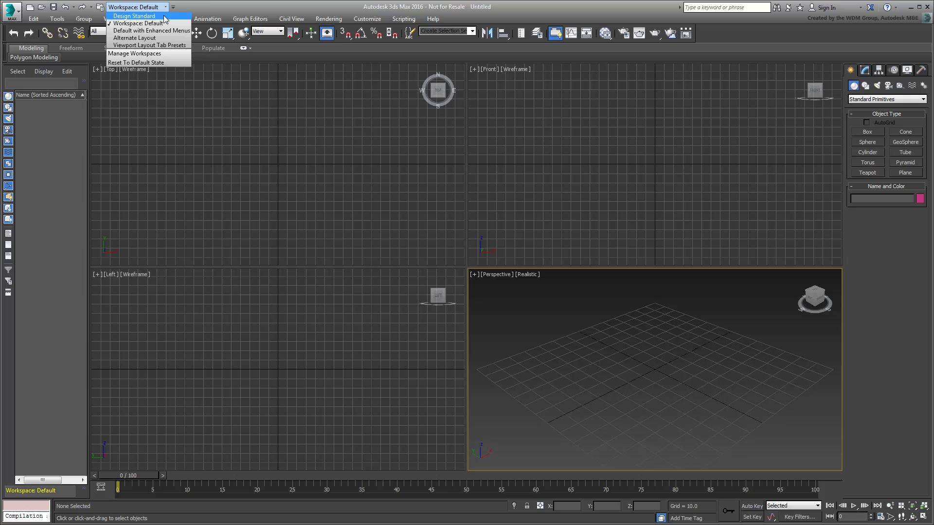
{"action": "left_click", "coordinate": [164, 15]}
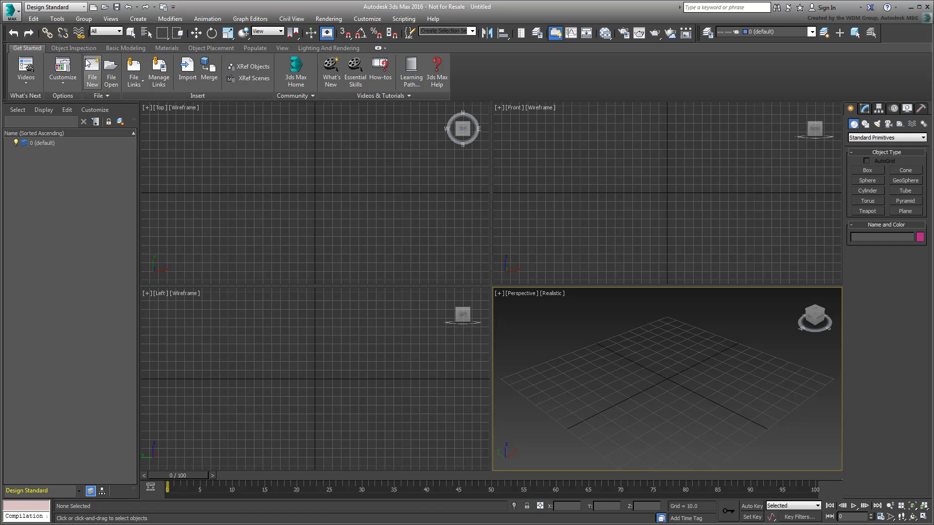
Step: Look through the ribbon's tool sets, from Object Inspection to Lighting And Rendering, and return to the Get Started tools
{"action": "left_click", "coordinate": [73, 48]}
{"action": "left_click", "coordinate": [125, 47]}
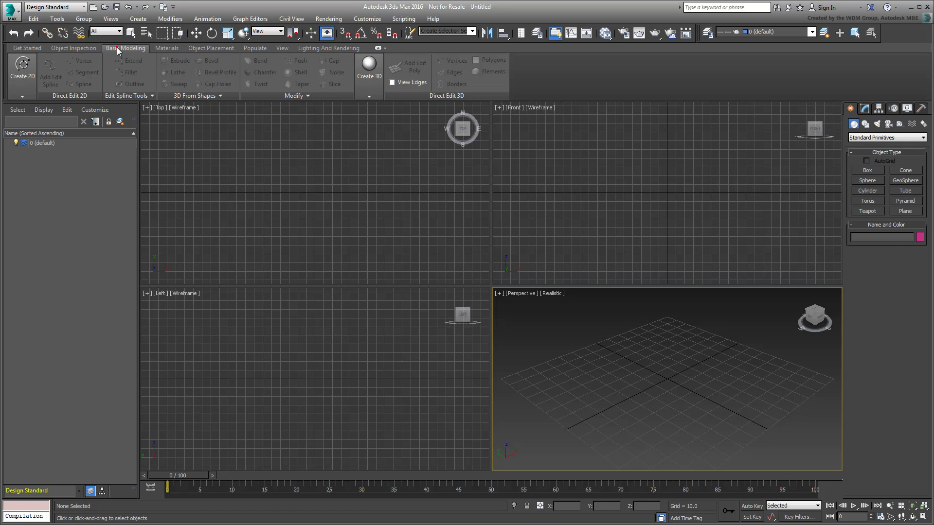
{"action": "left_click", "coordinate": [165, 48]}
{"action": "left_click", "coordinate": [203, 47]}
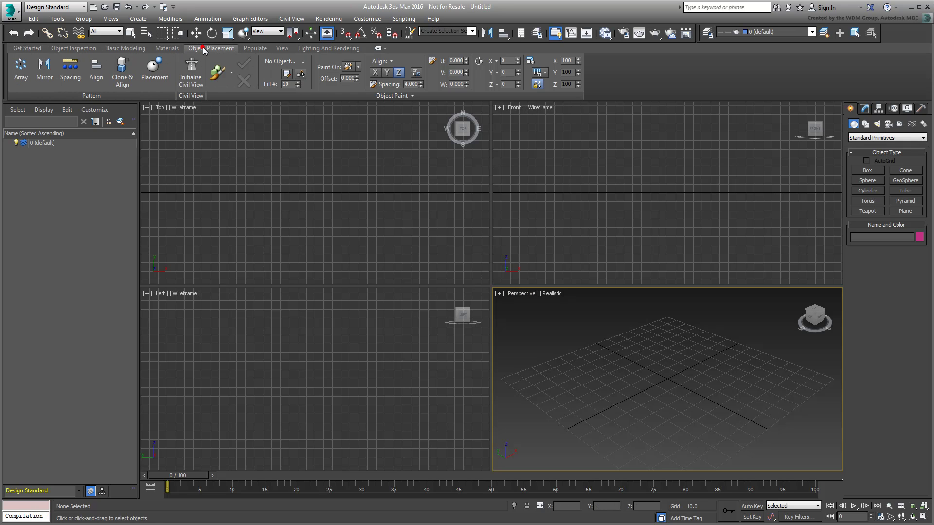
{"action": "left_click", "coordinate": [22, 49]}
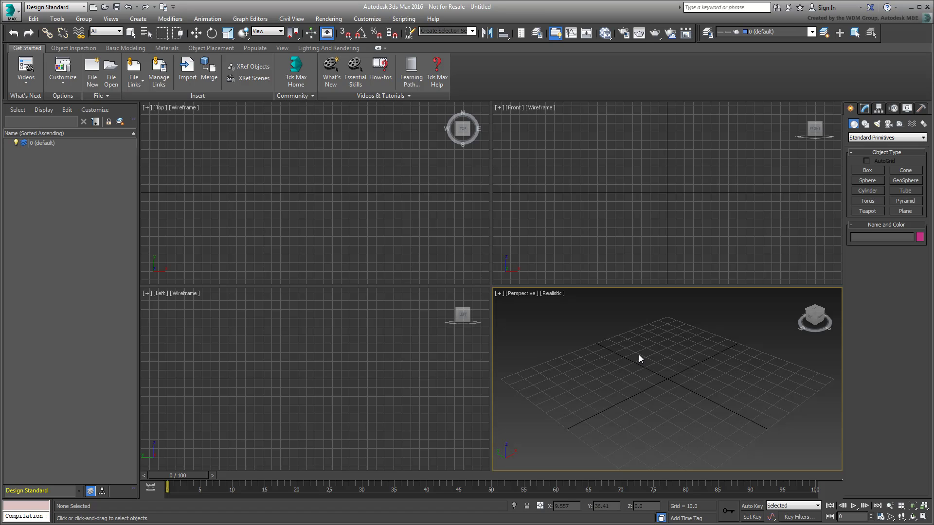
{"action": "left_click", "coordinate": [91, 48]}
{"action": "left_click", "coordinate": [139, 51]}
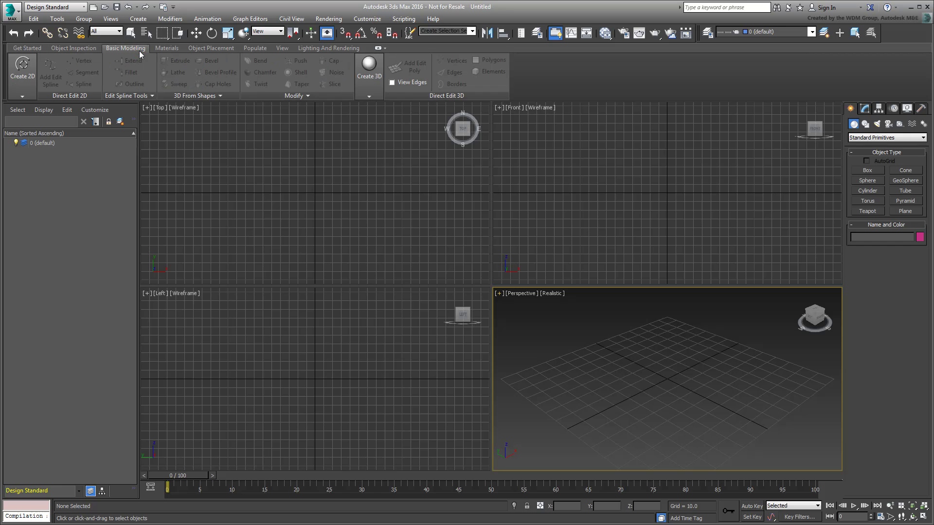
{"action": "left_click", "coordinate": [170, 50]}
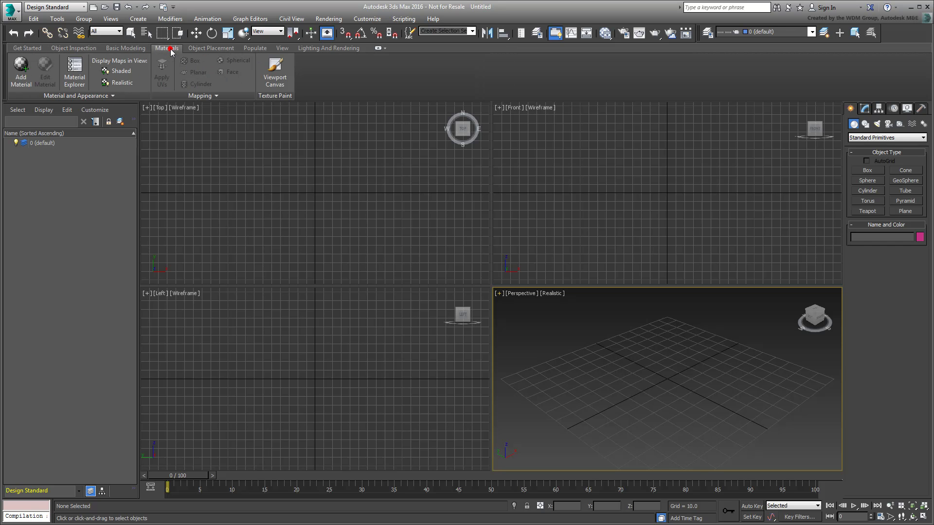
{"action": "left_click", "coordinate": [210, 50]}
{"action": "left_click", "coordinate": [253, 49]}
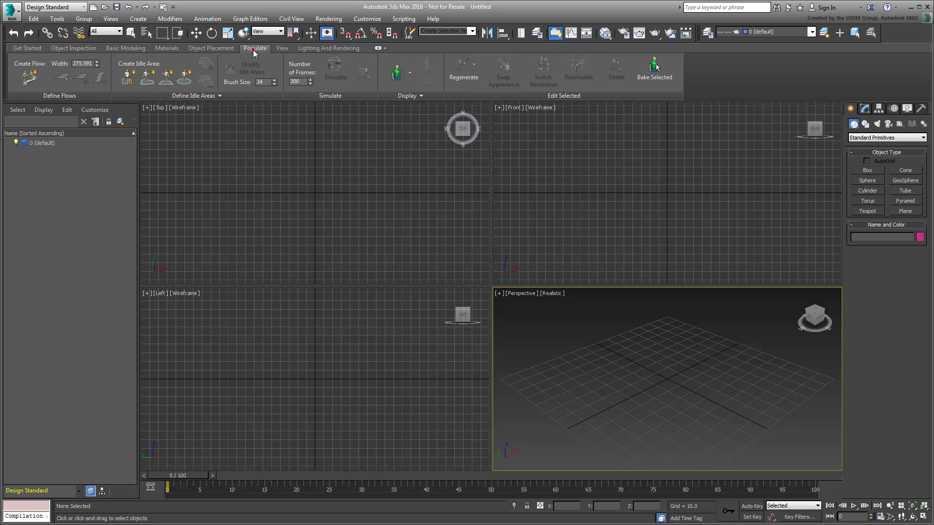
{"action": "left_click", "coordinate": [280, 50]}
{"action": "left_click", "coordinate": [321, 49]}
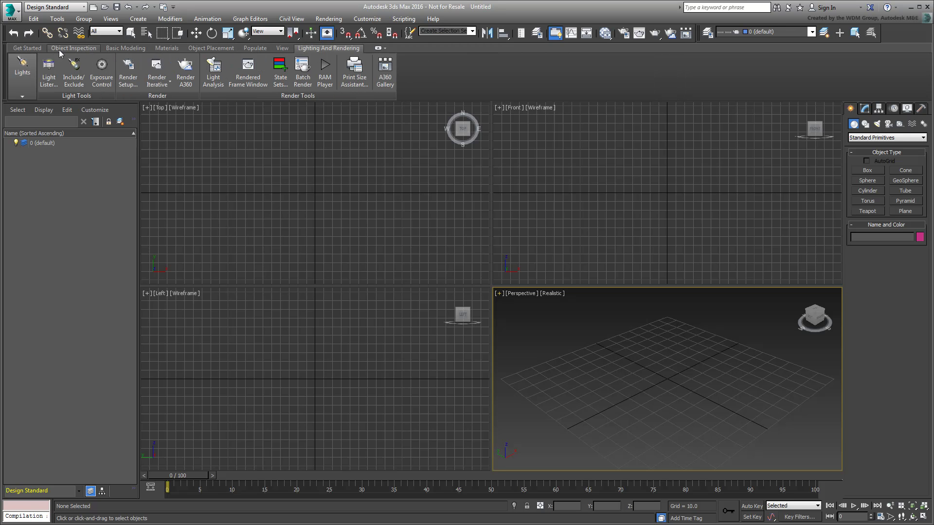
{"action": "left_click", "coordinate": [32, 50]}
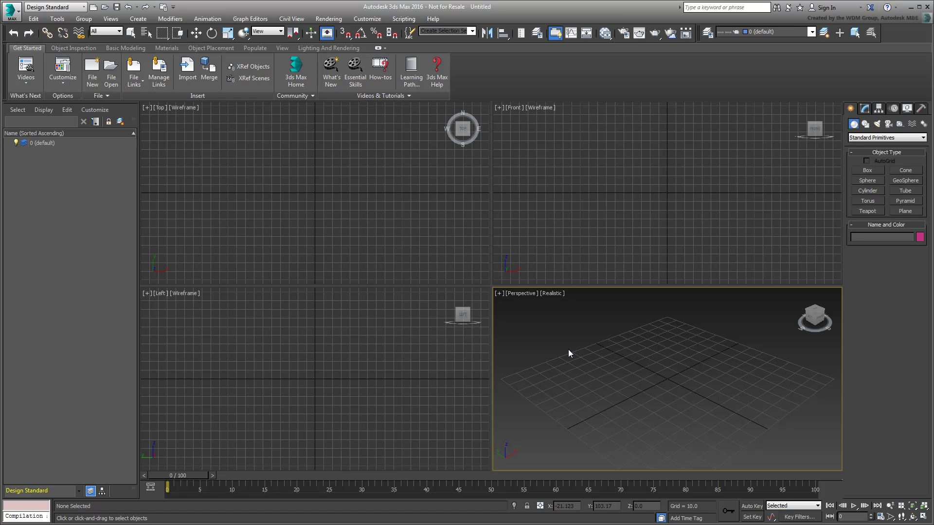
Step: Keep the system unit scale in inches and set the display units to US Standard, Feet w/Fractional Inches
{"action": "left_click", "coordinate": [65, 84]}
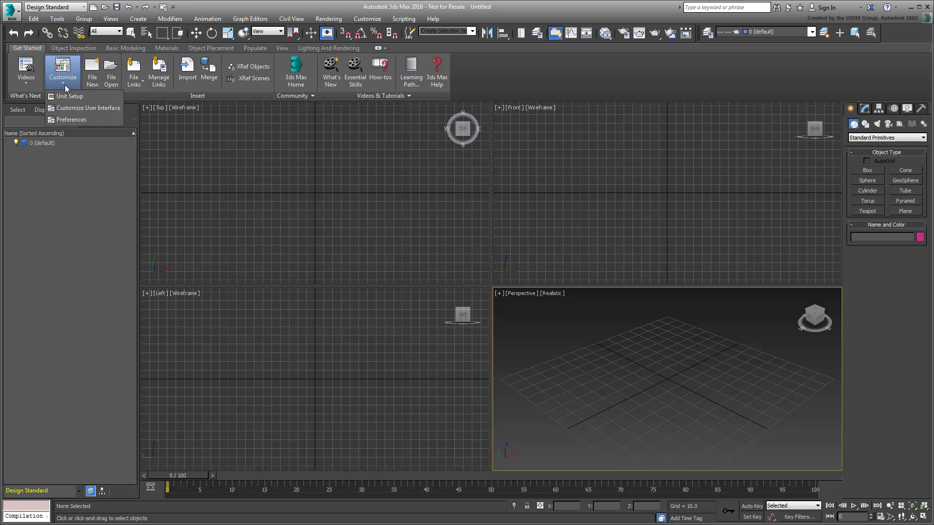
{"action": "left_click", "coordinate": [88, 97]}
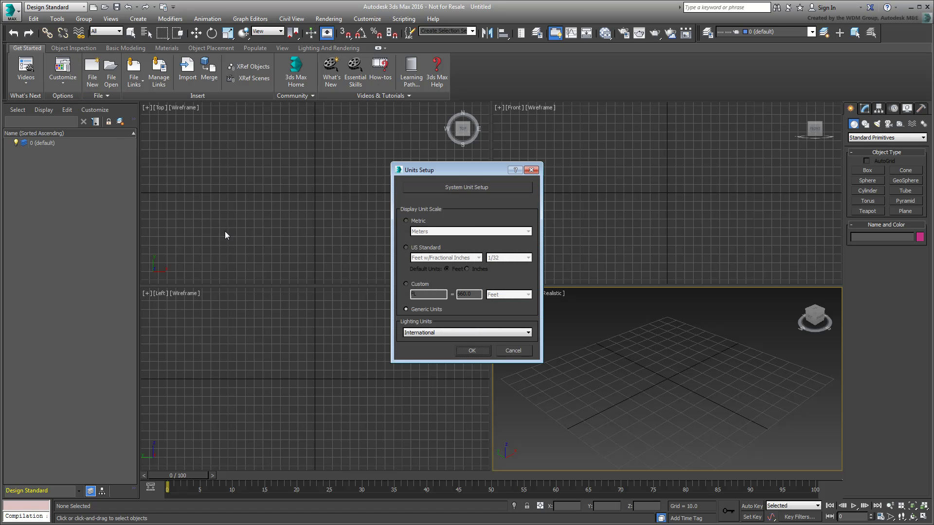
{"action": "left_click", "coordinate": [434, 189]}
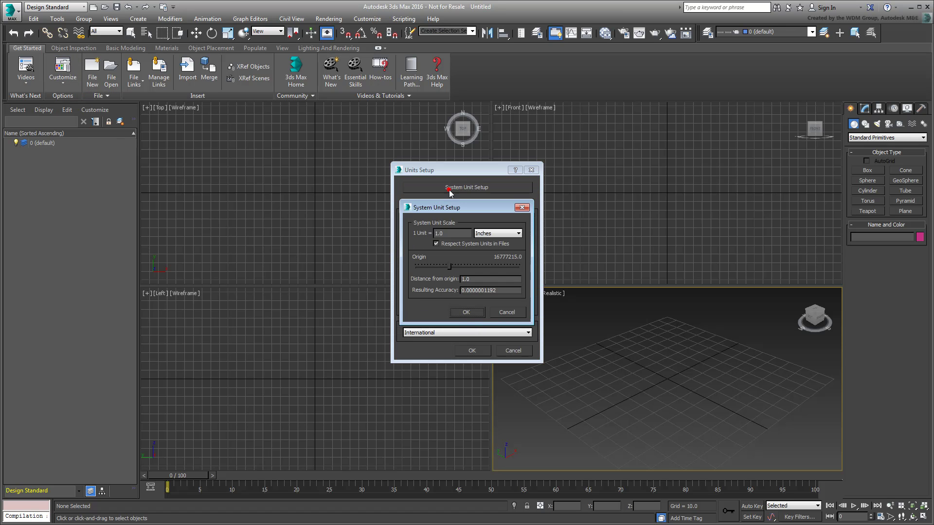
{"action": "left_click", "coordinate": [466, 315]}
{"action": "left_click", "coordinate": [418, 249]}
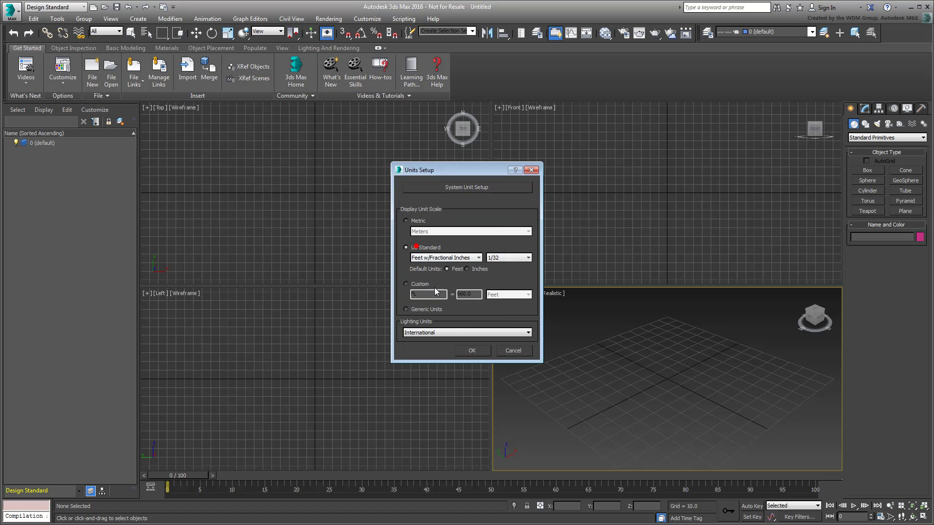
{"action": "left_click", "coordinate": [472, 351]}
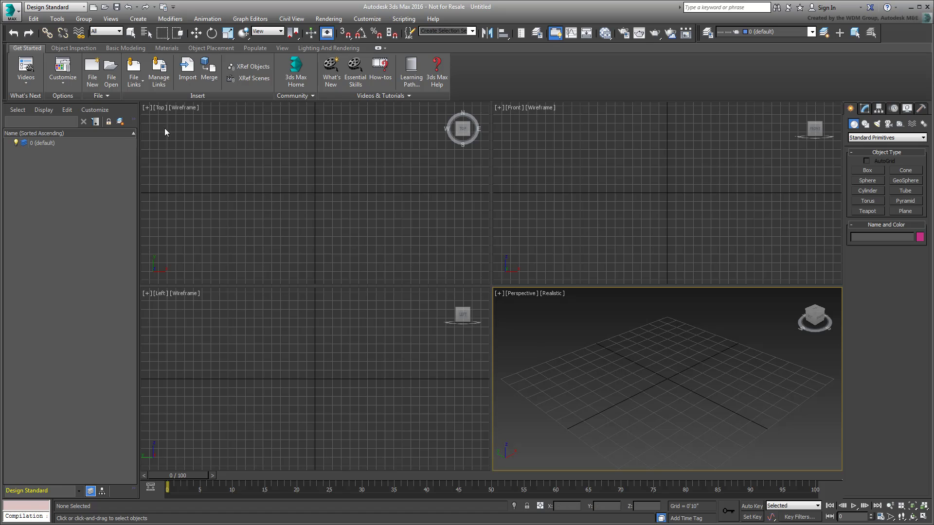
Step: Choose the Revit file Monastery.rvt for linking, using its Ortho_Birdseye view
{"action": "left_click", "coordinate": [140, 81]}
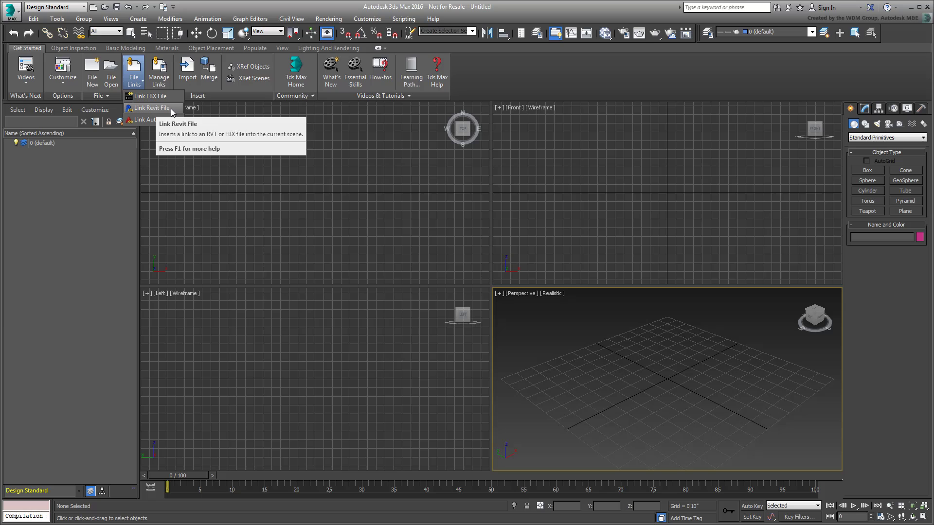
{"action": "left_click", "coordinate": [171, 109]}
{"action": "left_click", "coordinate": [78, 65]}
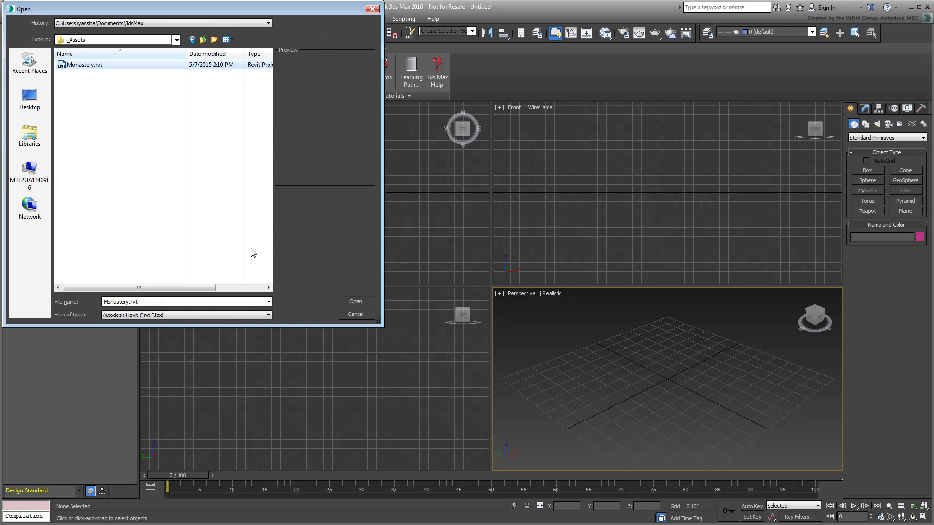
{"action": "left_click", "coordinate": [356, 301]}
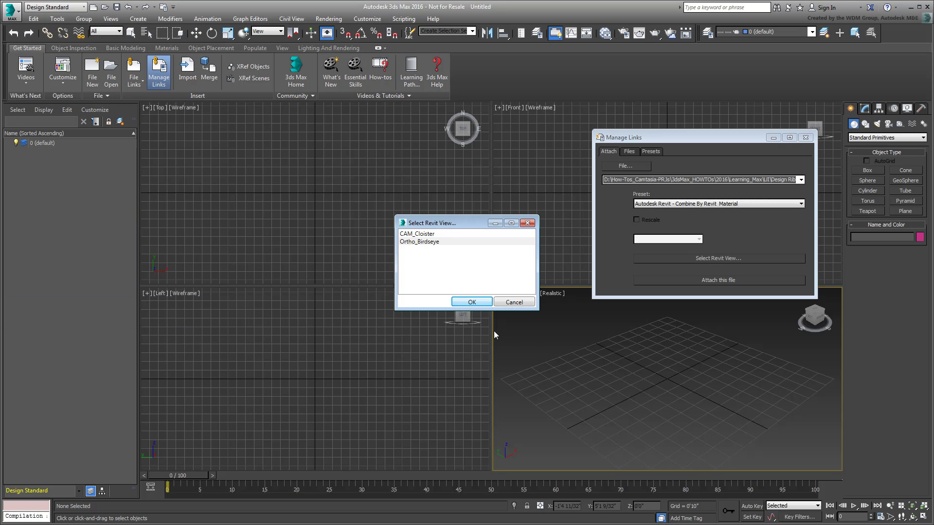
{"action": "left_click", "coordinate": [472, 302]}
Step: Attach the linked file with the Autodesk Revit - Combine By Revit Family Type preset and close the link manager
{"action": "left_click", "coordinate": [723, 204]}
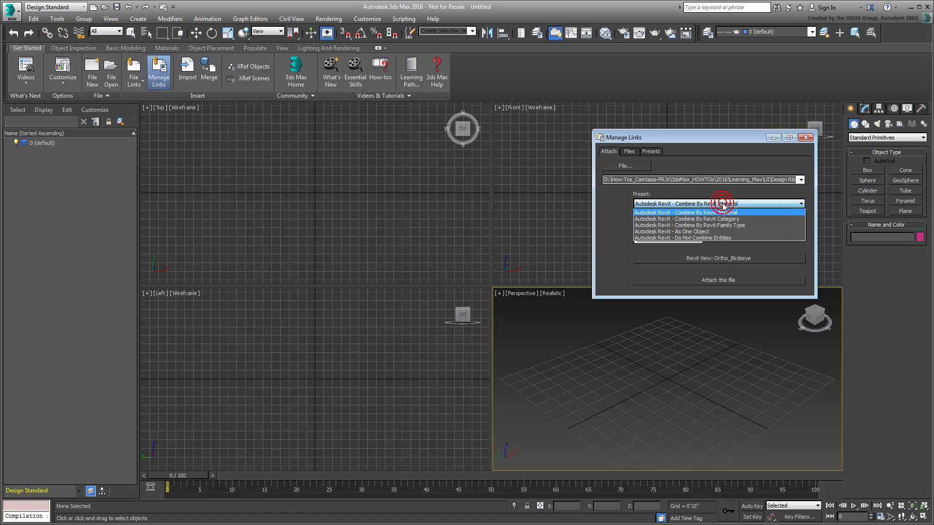
{"action": "left_click", "coordinate": [719, 226]}
{"action": "left_click", "coordinate": [715, 280]}
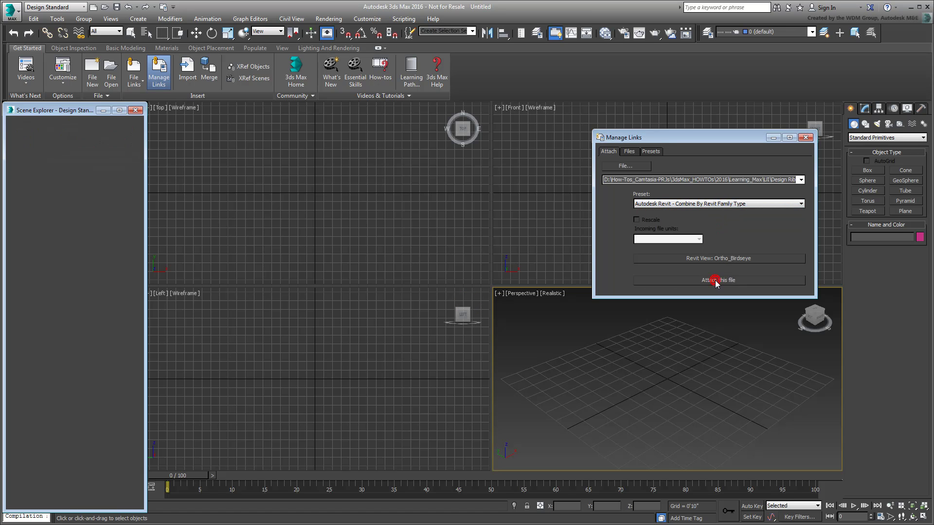
{"action": "left_click", "coordinate": [453, 295]}
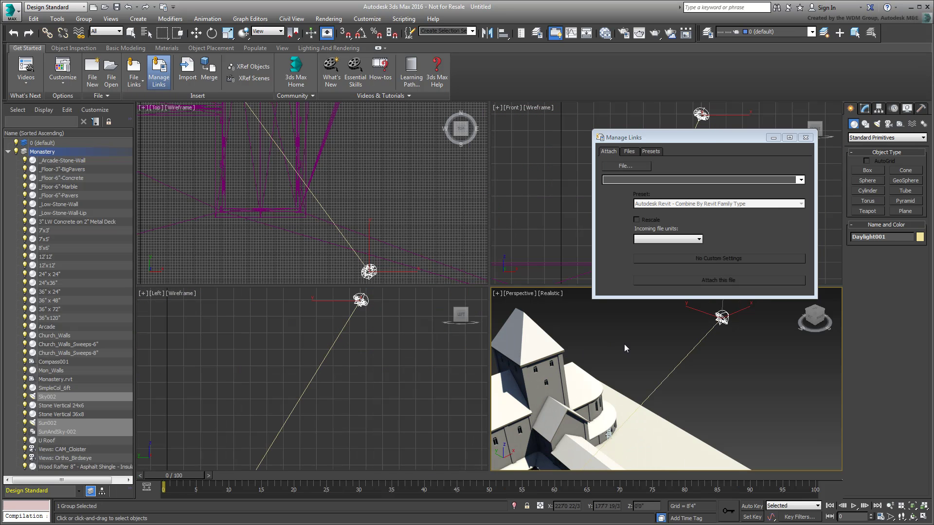
{"action": "left_click", "coordinate": [806, 138]}
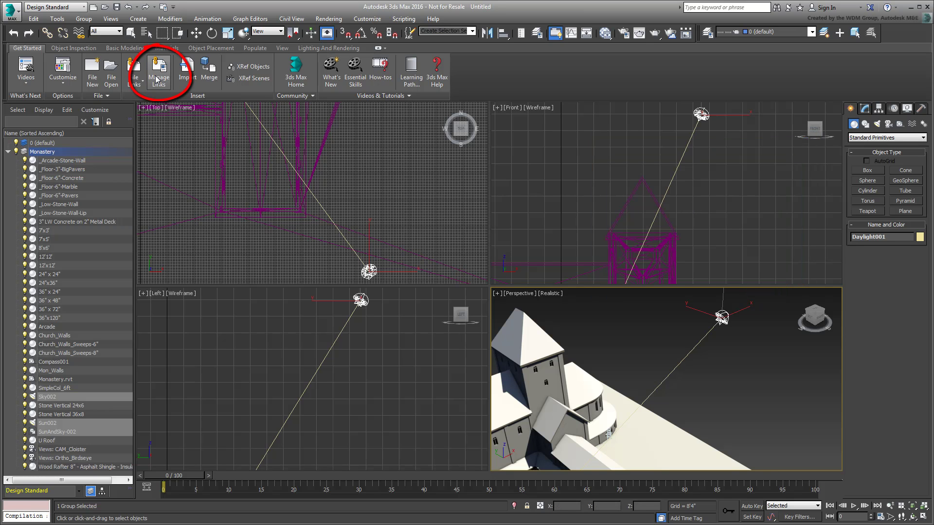
{"action": "left_click", "coordinate": [157, 79]}
{"action": "left_click", "coordinate": [156, 76]}
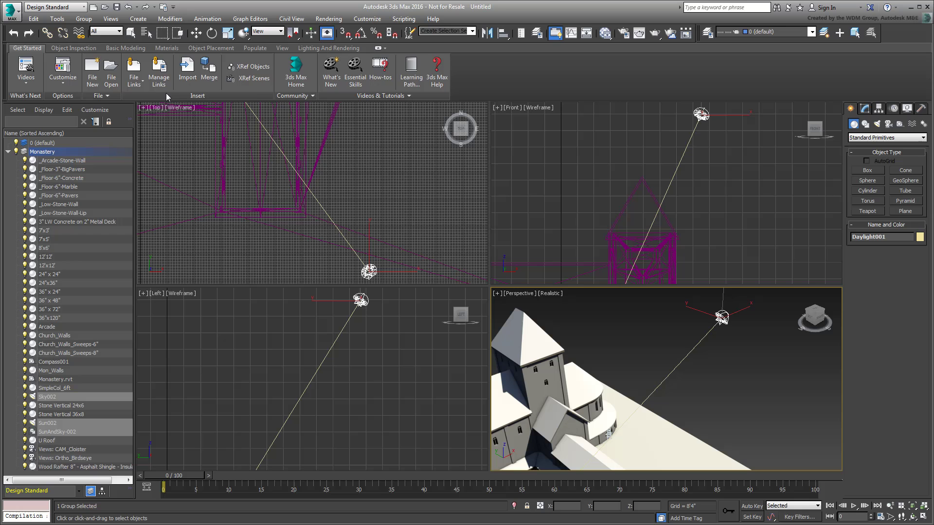
Step: Maximize the perspective viewport and hide the selected daylight system above the monastery
{"action": "left_click", "coordinate": [83, 49]}
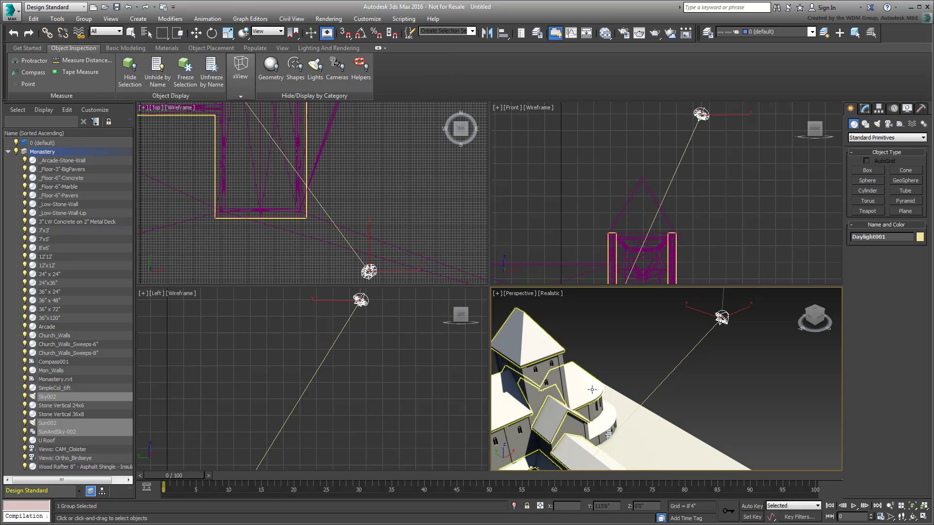
{"action": "middle_click_drag", "start_coordinate": [637, 376], "coordinate": [682, 366]}
{"action": "key", "text": "alt+w"}
{"action": "scroll", "coordinate": [514, 317], "scroll_direction": "down", "scroll_amount": 5}
{"action": "mouse_move", "coordinate": [483, 344]}
{"action": "middle_mouse_down"}
{"action": "mouse_move", "coordinate": [514, 318]}
{"action": "mouse_move", "coordinate": [587, 310]}
{"action": "middle_mouse_up"}
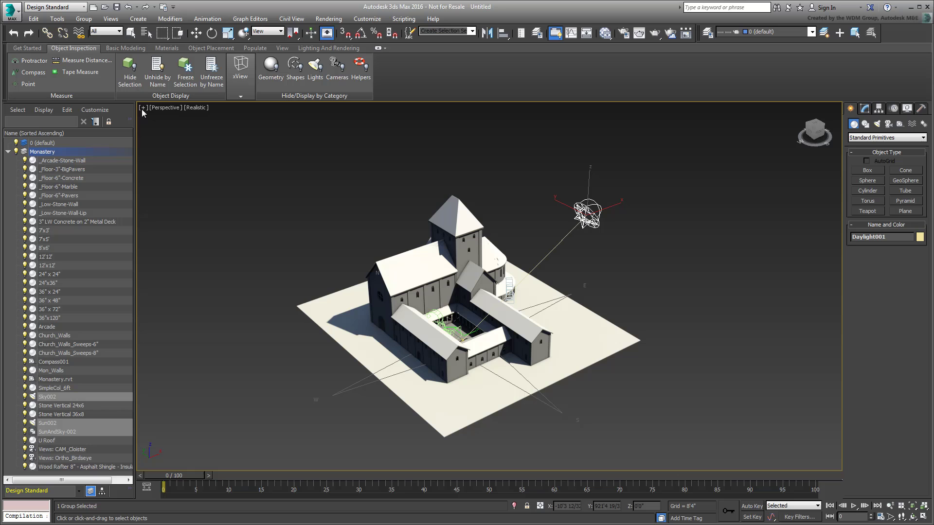
{"action": "left_click", "coordinate": [130, 78]}
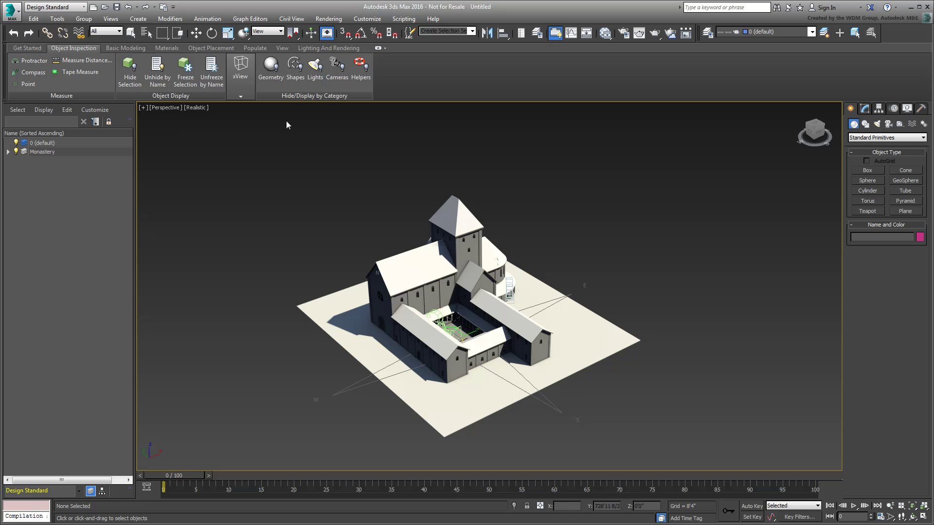
Step: Hide all shapes, lights, cameras and helpers so that only the monastery geometry is displayed
{"action": "left_click", "coordinate": [296, 73]}
{"action": "left_click", "coordinate": [315, 73]}
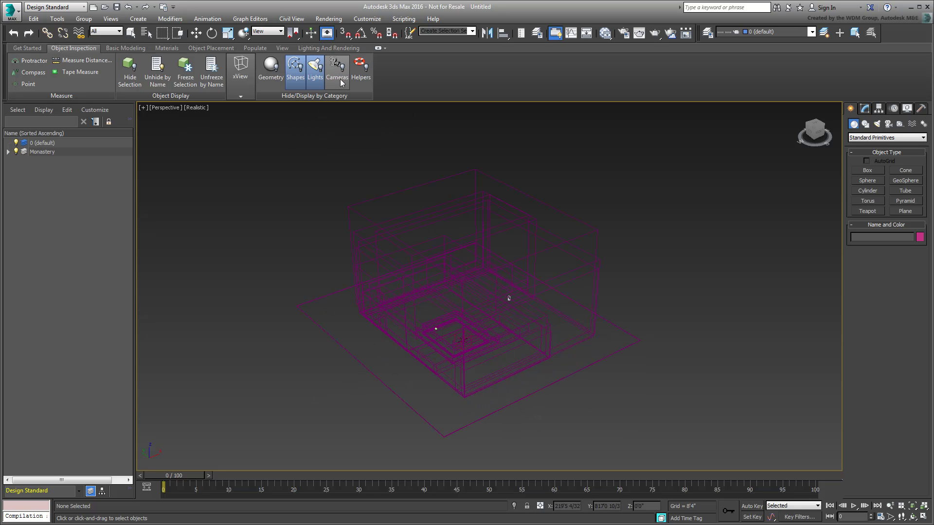
{"action": "left_click", "coordinate": [340, 78]}
{"action": "left_click", "coordinate": [360, 75]}
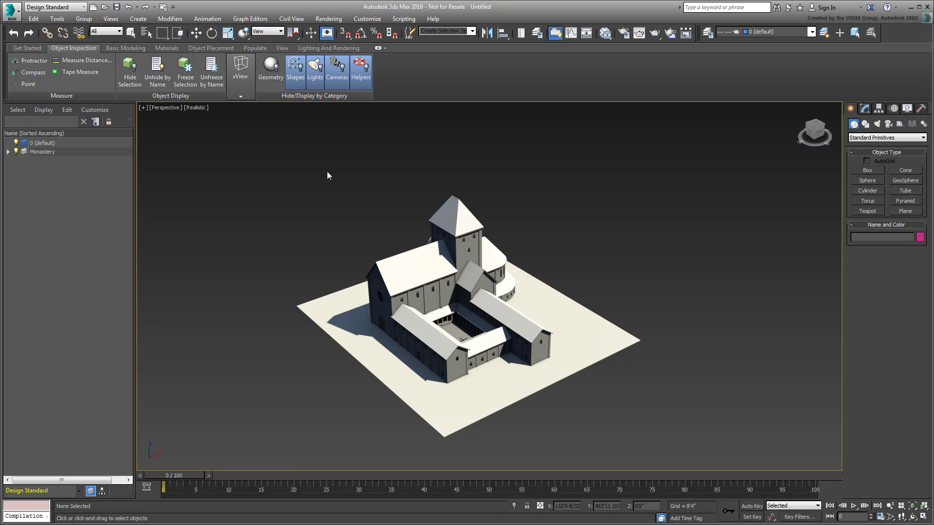
Step: Select the SimpleCol_6ft columns around the cloister courtyard
{"action": "middle_click_drag", "start_coordinate": [327, 173], "coordinate": [326, 207], "text": "alt"}
{"action": "scroll", "coordinate": [444, 294], "scroll_direction": "up", "scroll_amount": 5}
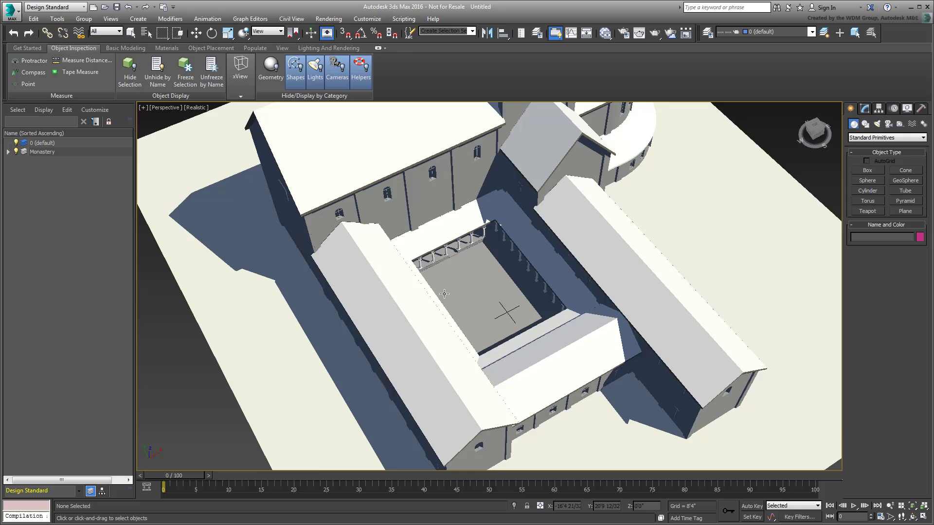
{"action": "scroll", "coordinate": [444, 294], "scroll_direction": "up", "scroll_amount": 4}
{"action": "left_click", "coordinate": [469, 244]}
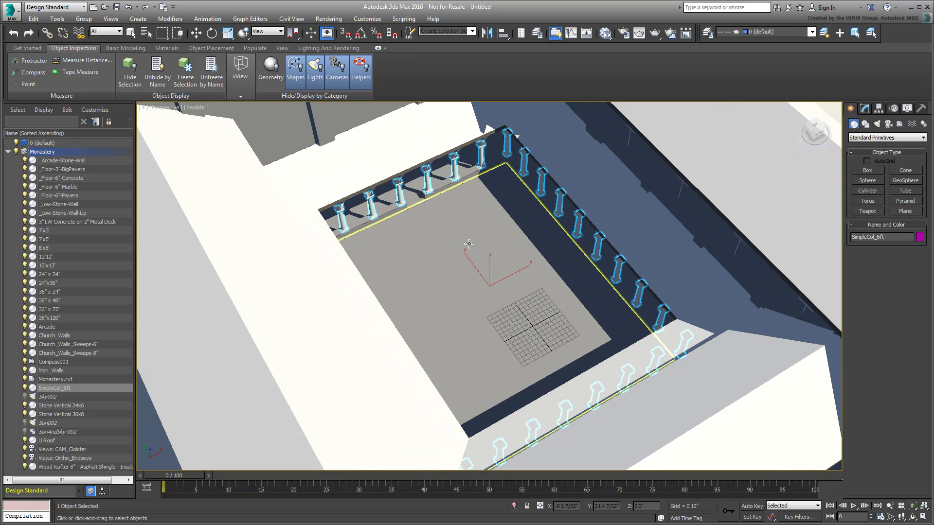
{"action": "mouse_move", "coordinate": [457, 242]}
{"action": "middle_mouse_down", "text": "alt"}
{"action": "mouse_move", "coordinate": [453, 224]}
{"action": "mouse_move", "coordinate": [470, 242]}
{"action": "middle_mouse_up", "text": "alt"}
{"action": "scroll", "coordinate": [450, 243], "scroll_direction": "up", "scroll_amount": 6}
{"action": "middle_click_drag", "start_coordinate": [450, 291], "coordinate": [462, 445]}
{"action": "middle_click_drag", "start_coordinate": [425, 352], "coordinate": [460, 406], "text": "alt"}
{"action": "scroll", "coordinate": [418, 348], "scroll_direction": "up", "scroll_amount": 3}
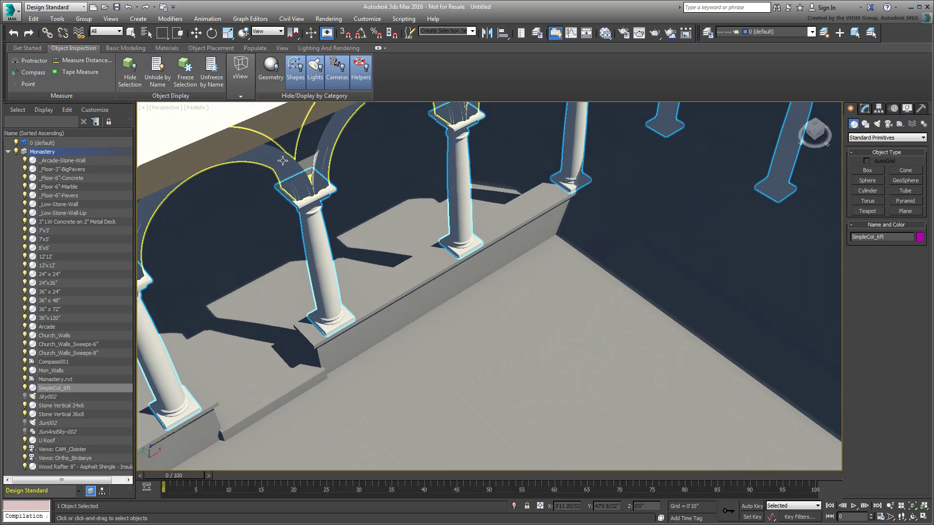
Step: Draw a donut shape on the courtyard floor beside the low wall, with radii of about 6 and 7 inches
{"action": "left_click", "coordinate": [124, 49]}
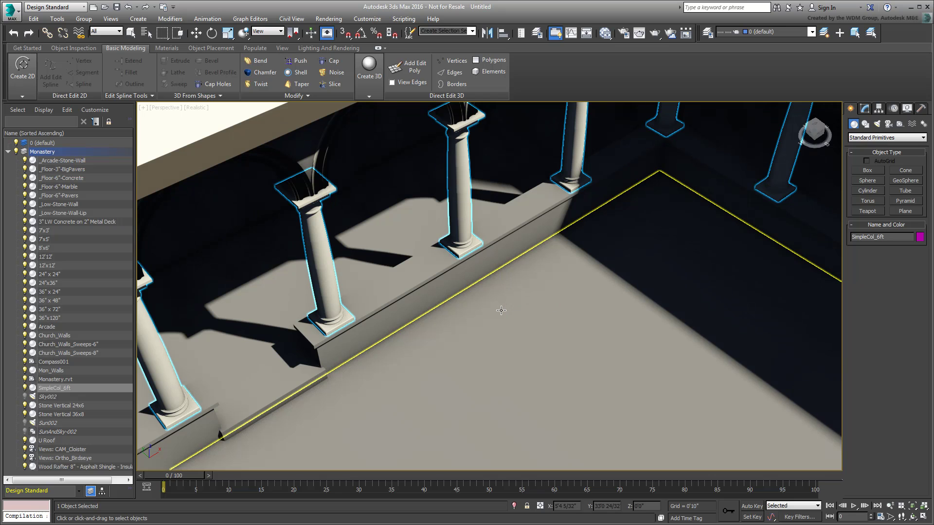
{"action": "left_click", "coordinate": [26, 91]}
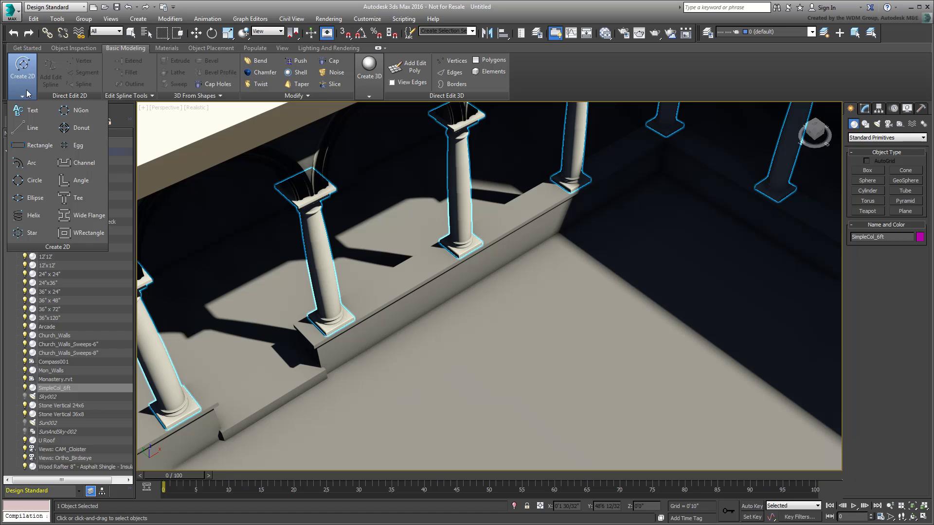
{"action": "left_click", "coordinate": [370, 96]}
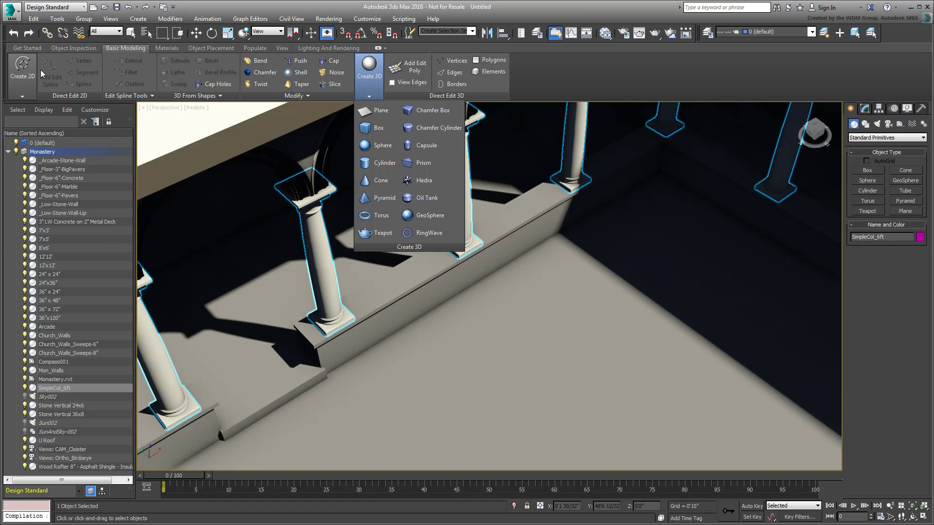
{"action": "left_click", "coordinate": [24, 93]}
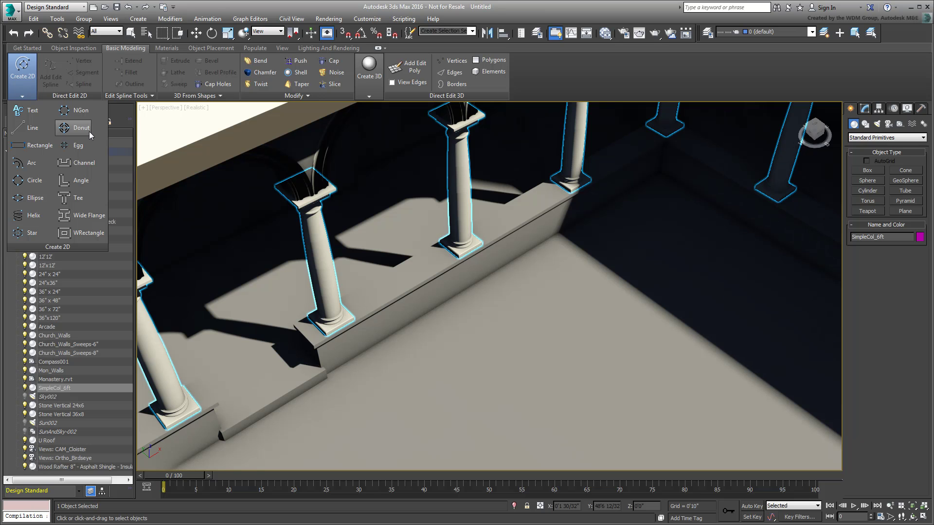
{"action": "left_click", "coordinate": [82, 129]}
{"action": "left_click_drag", "start_coordinate": [409, 365], "coordinate": [414, 359]}
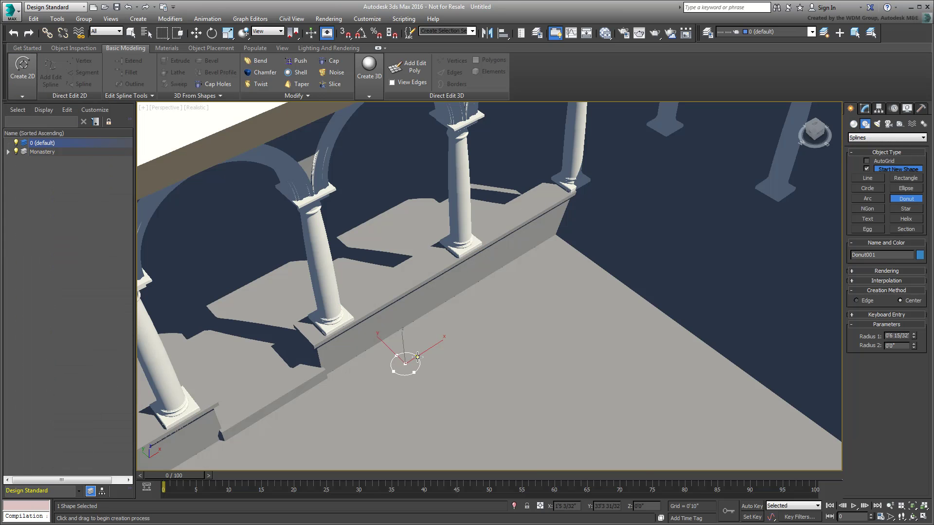
{"action": "left_click", "coordinate": [417, 356]}
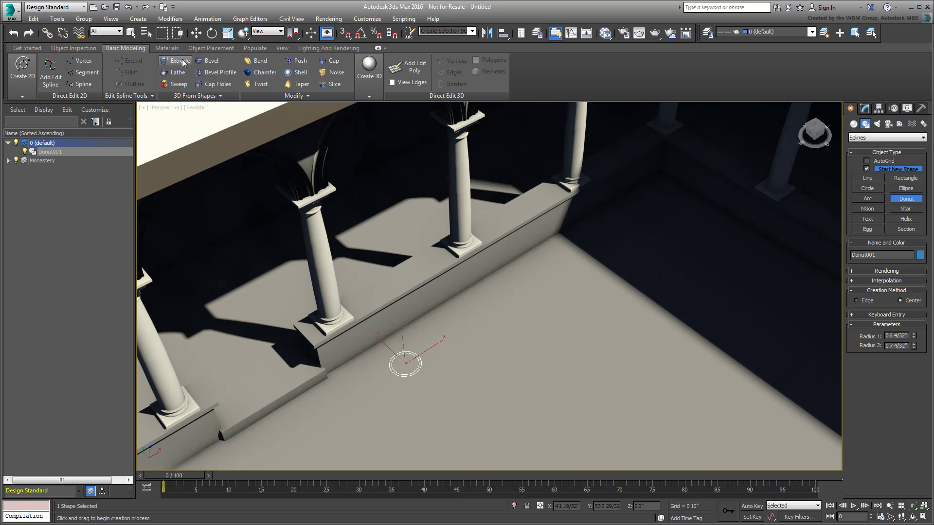
Step: Extrude the donut shape by 2'1" and taper it with an amount of 1.0 and a curve of 1.76
{"action": "left_click", "coordinate": [183, 61]}
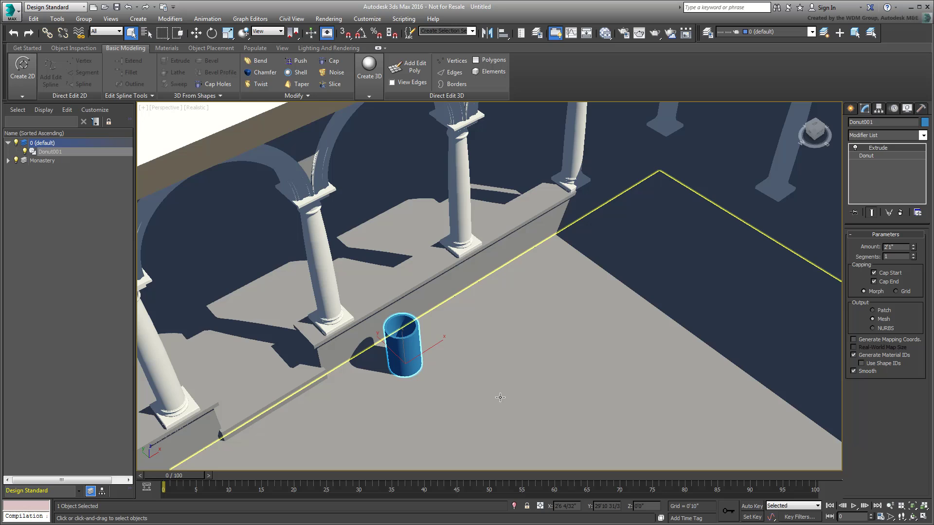
{"action": "scroll", "coordinate": [436, 357], "scroll_direction": "up", "scroll_amount": 4}
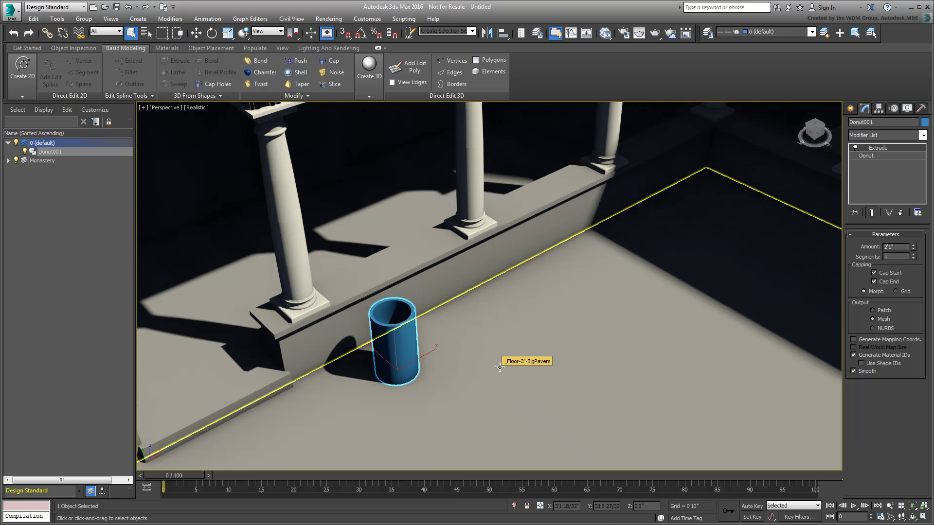
{"action": "left_click", "coordinate": [301, 83]}
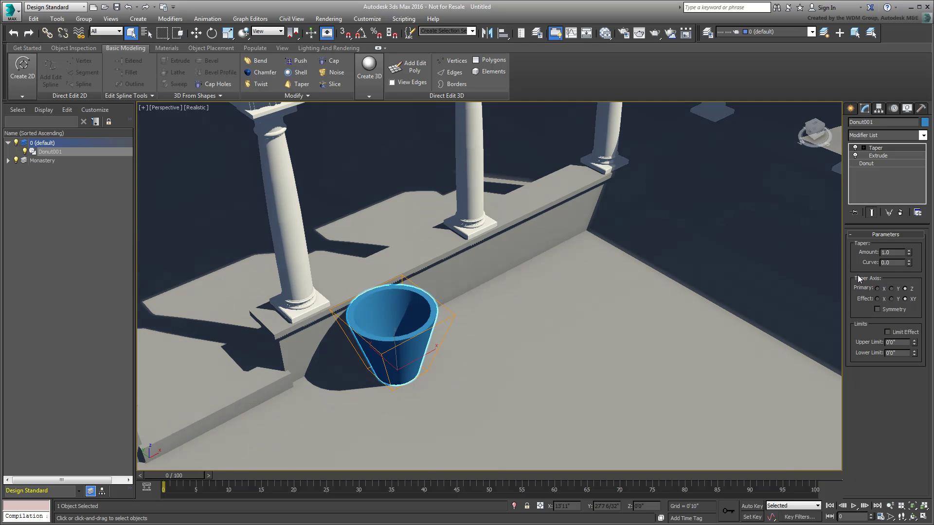
{"action": "left_click_drag", "start_coordinate": [908, 261], "coordinate": [901, 173]}
Step: Set the extrusion's segments to 5 and return to the Taper modifier
{"action": "left_click", "coordinate": [885, 158]}
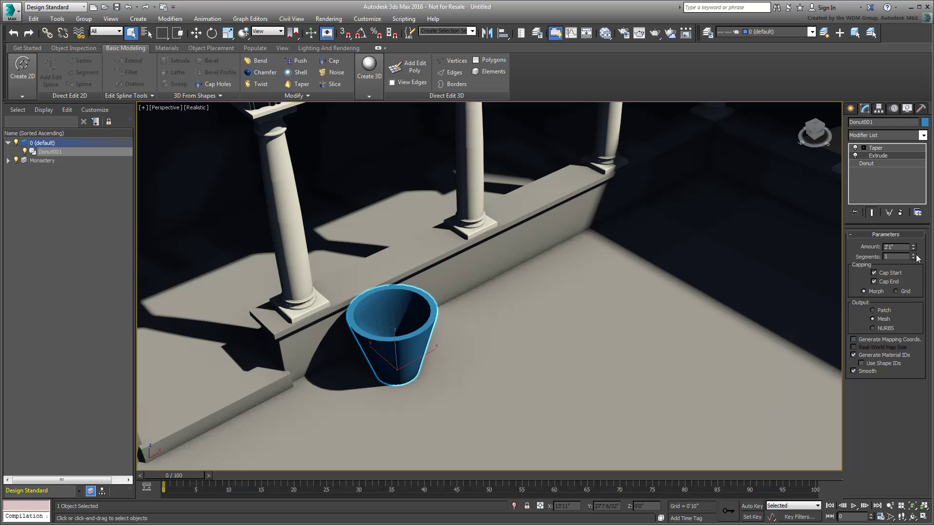
{"action": "left_click_drag", "start_coordinate": [916, 258], "coordinate": [917, 258]}
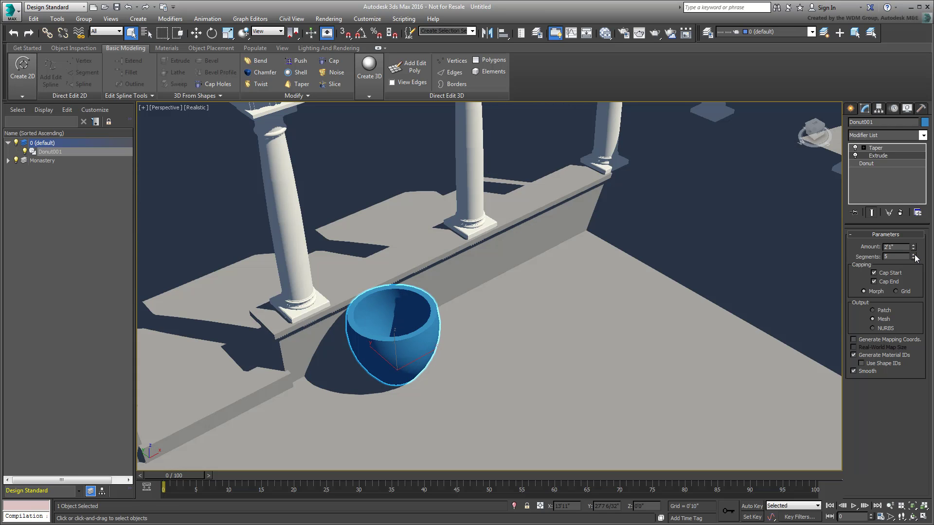
{"action": "left_click", "coordinate": [881, 148]}
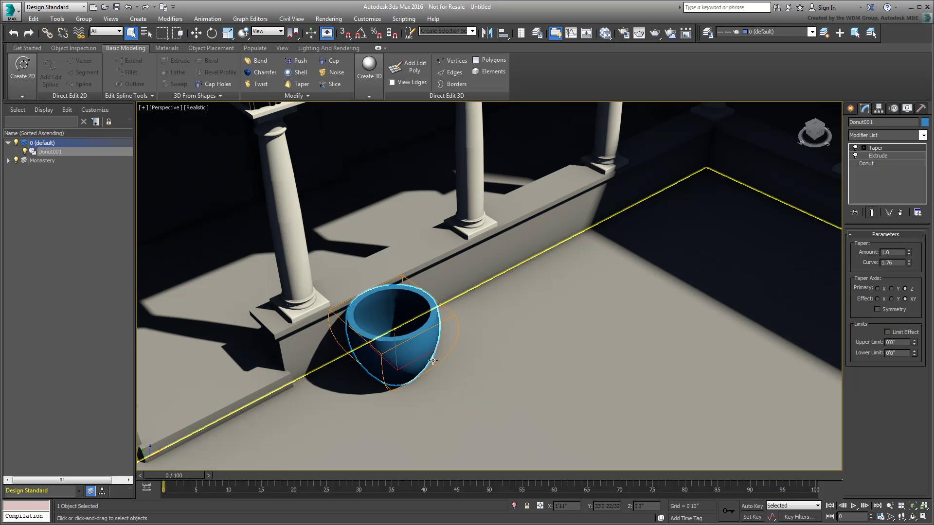
Step: Add an Edit Poly modifier to the pot and select its flat rim polygon
{"action": "scroll", "coordinate": [396, 334], "scroll_direction": "up", "scroll_amount": 2}
{"action": "scroll", "coordinate": [397, 333], "scroll_direction": "up", "scroll_amount": 6}
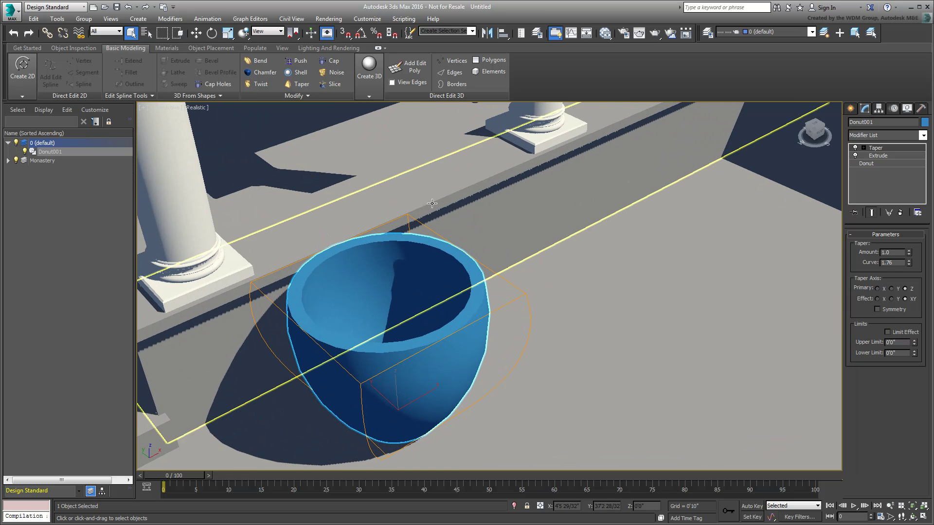
{"action": "left_click", "coordinate": [414, 71]}
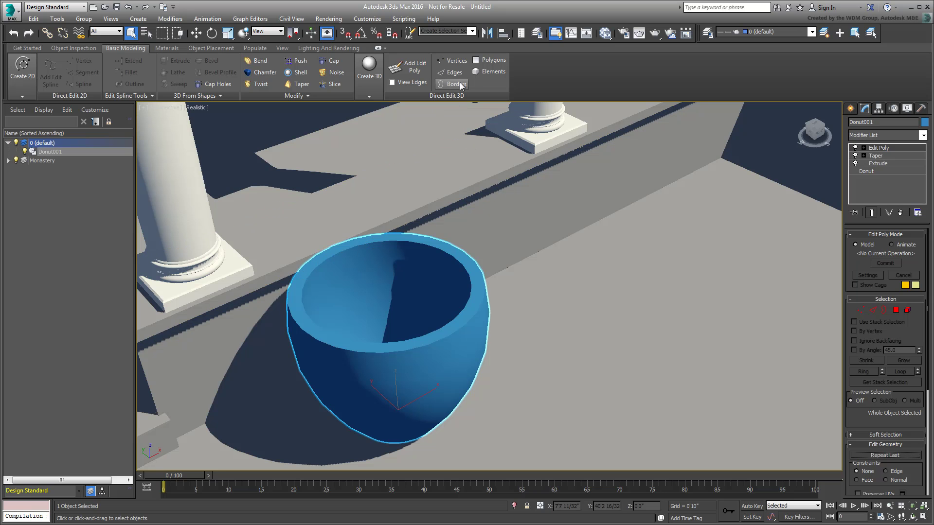
{"action": "left_click", "coordinate": [456, 60]}
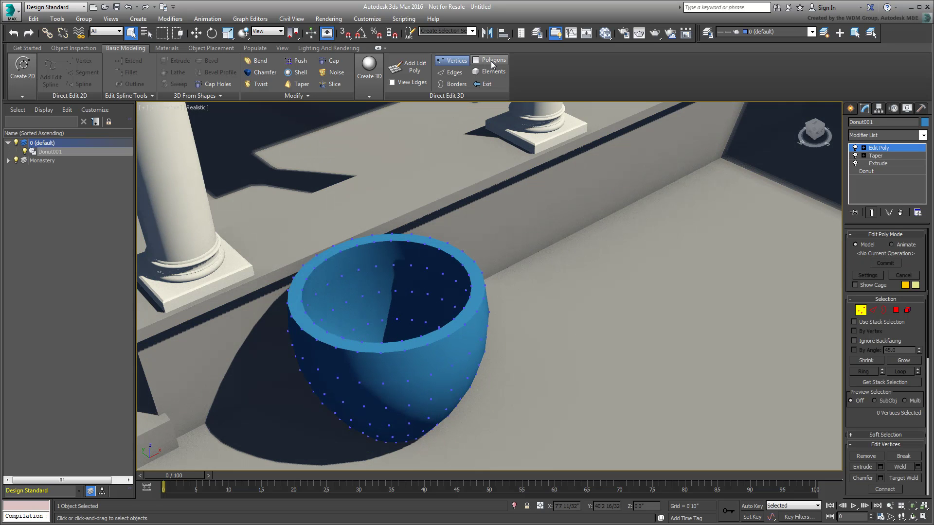
{"action": "left_click", "coordinate": [491, 61]}
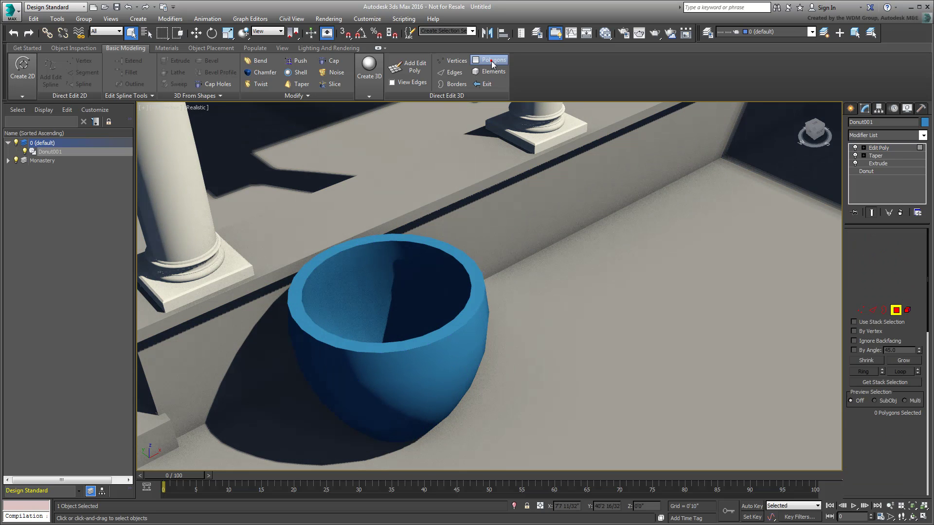
{"action": "left_click", "coordinate": [426, 340]}
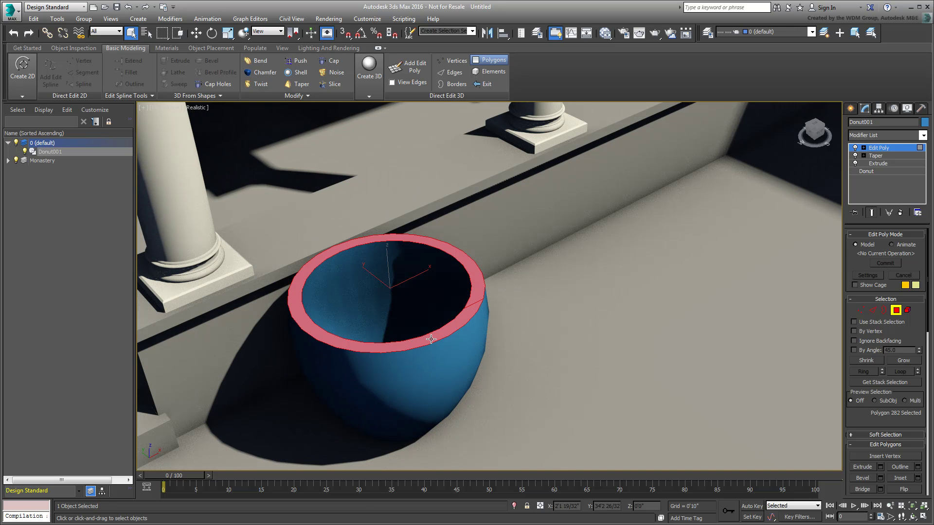
Step: Bevel the rim polygon slightly upward and inward, and leave polygon editing
{"action": "right_click", "coordinate": [521, 317]}
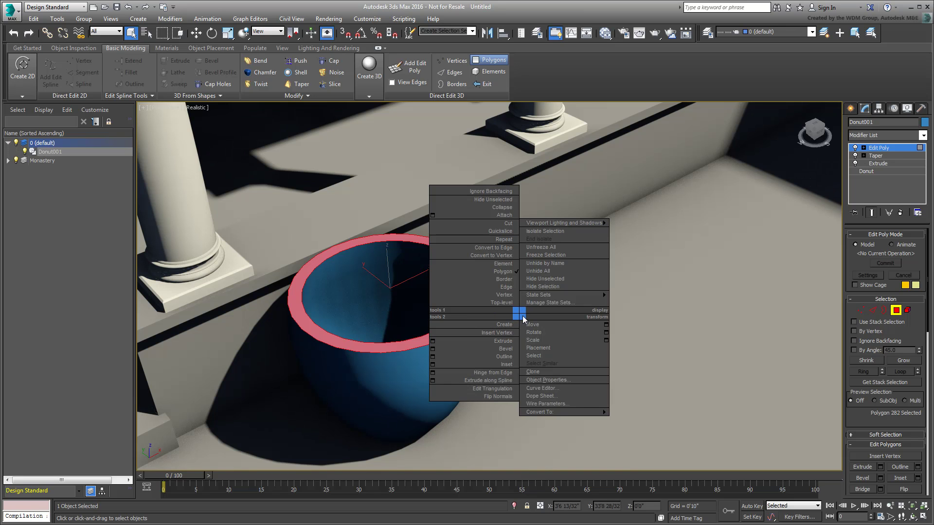
{"action": "left_click", "coordinate": [508, 349]}
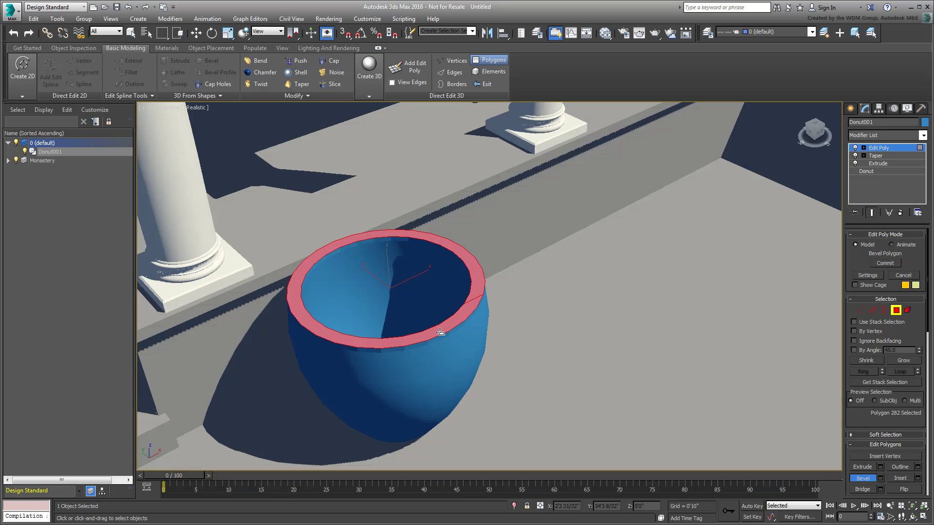
{"action": "left_click_drag", "start_coordinate": [440, 333], "coordinate": [440, 331]}
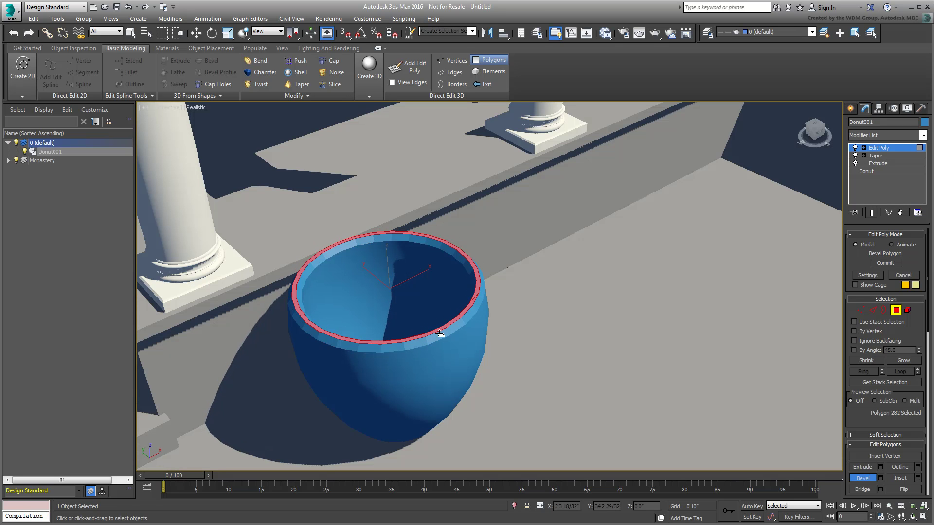
{"action": "left_click", "coordinate": [440, 333]}
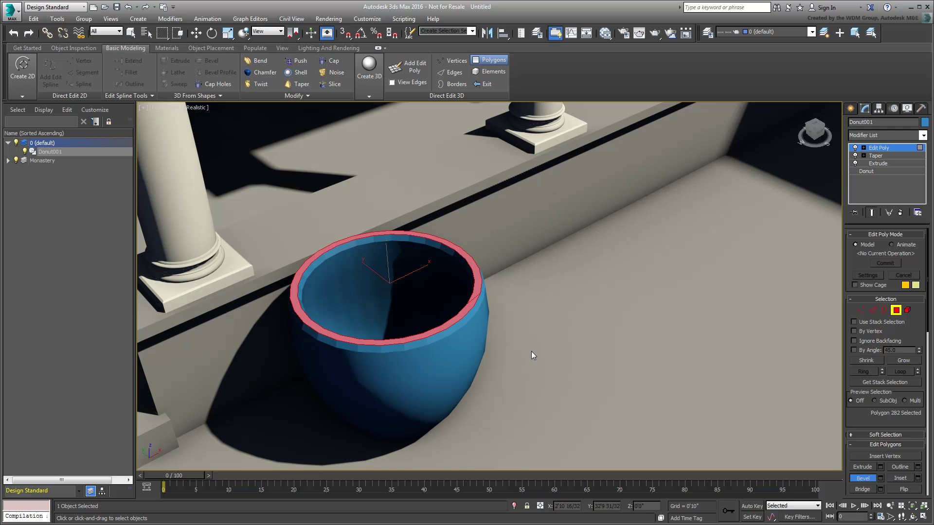
{"action": "left_click", "coordinate": [487, 61]}
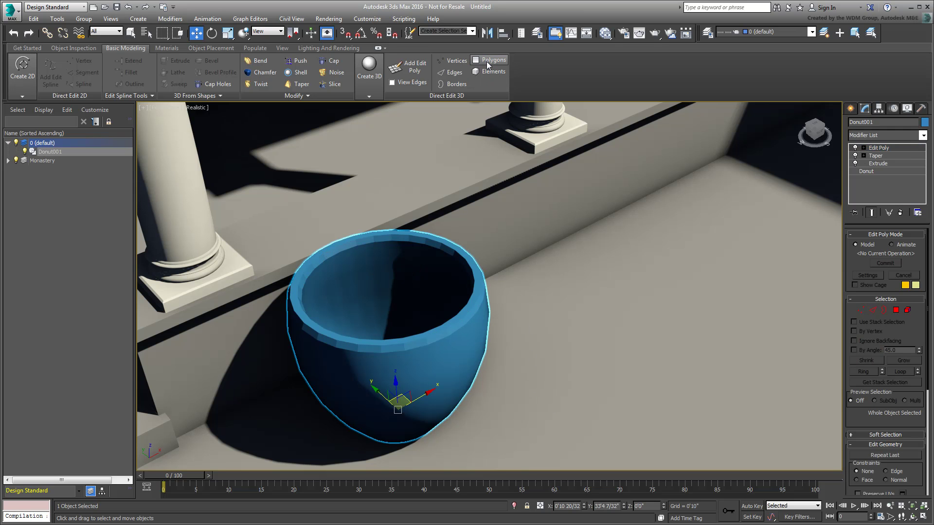
Step: Display edged faces in the viewport to inspect the pot's mesh, and turn them off again
{"action": "left_click", "coordinate": [392, 82]}
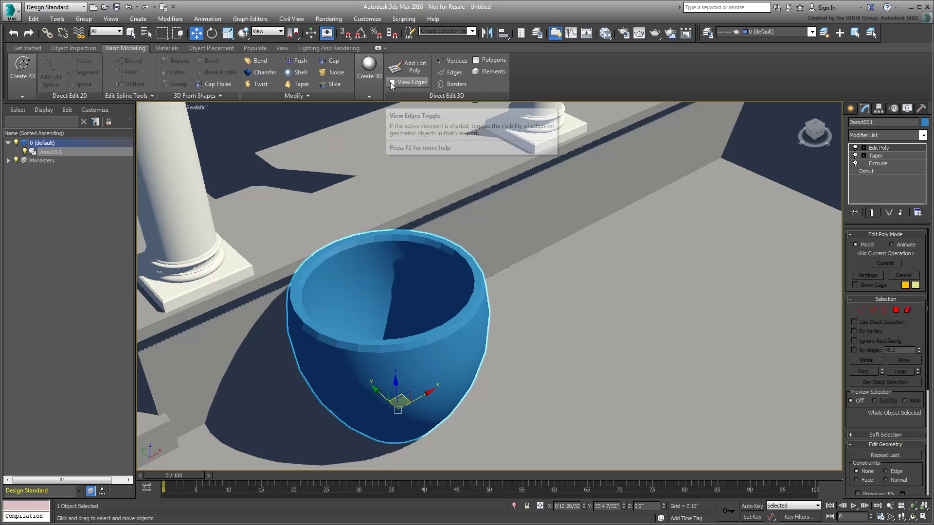
{"action": "left_click", "coordinate": [392, 83]}
{"action": "key", "text": "F4"}
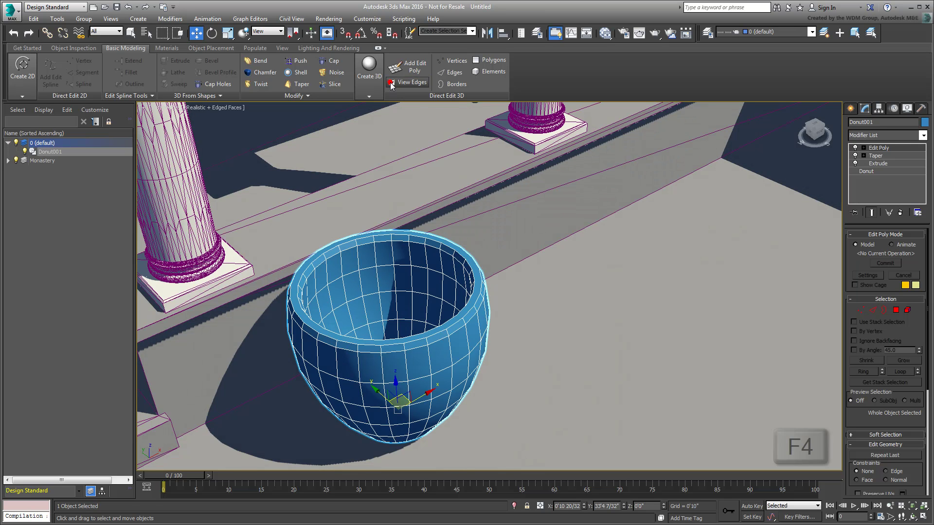
{"action": "left_click", "coordinate": [392, 83]}
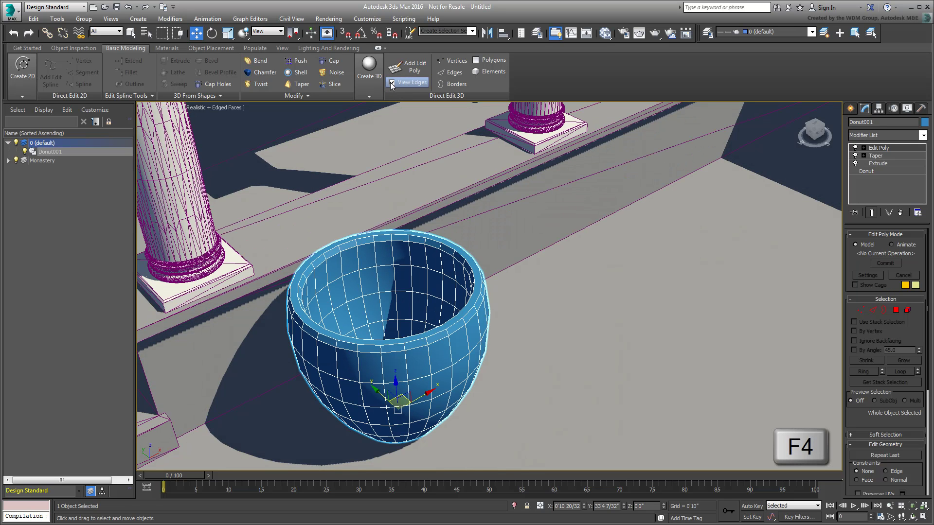
{"action": "left_click", "coordinate": [392, 83]}
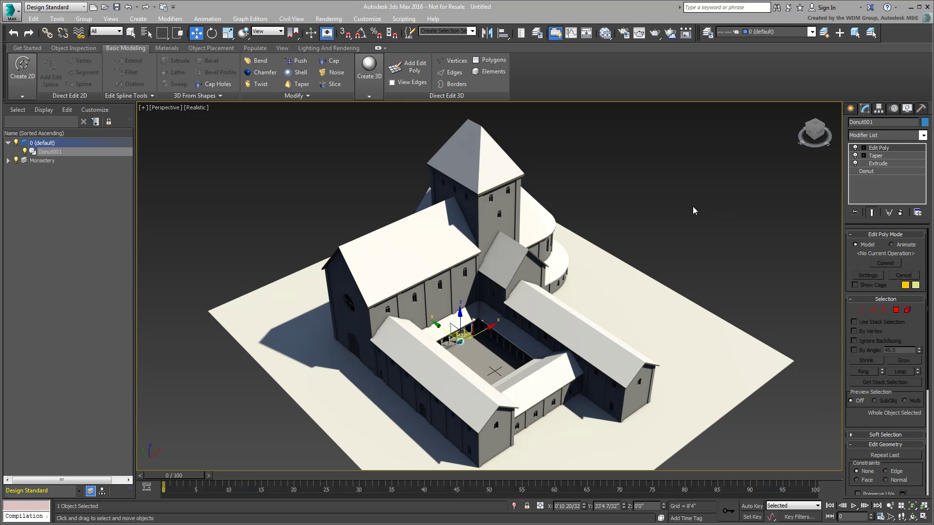
Step: Turn on the viewport display of the monastery materials' texture maps
{"action": "left_click", "coordinate": [169, 49]}
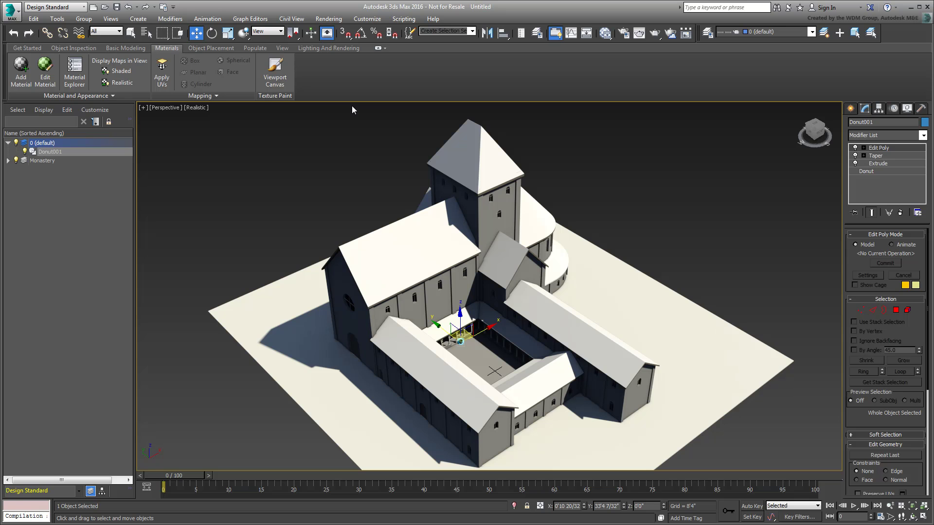
{"action": "left_click", "coordinate": [119, 72]}
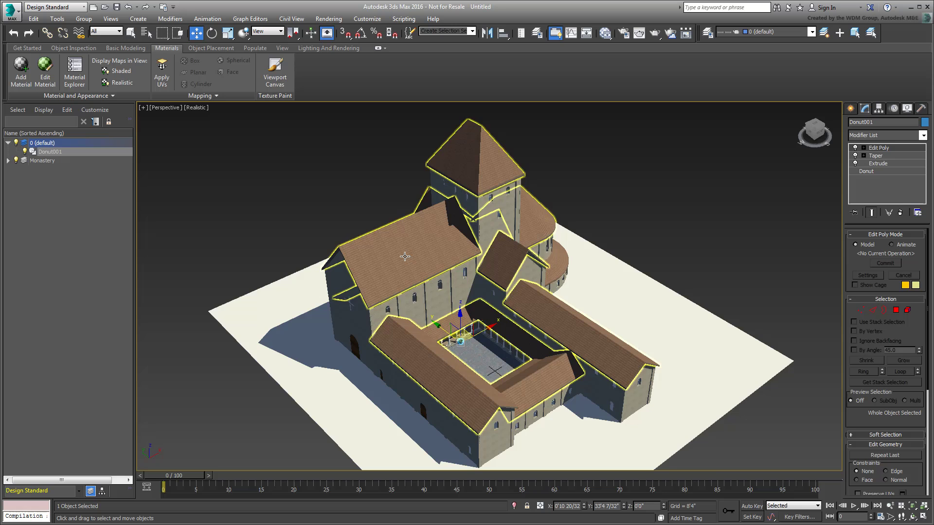
{"action": "middle_click_drag", "start_coordinate": [473, 342], "coordinate": [464, 350], "text": "alt"}
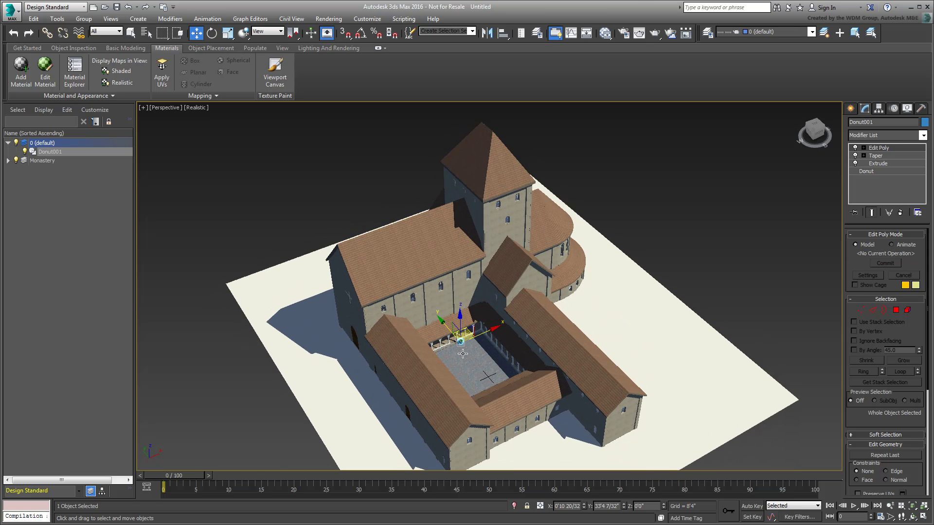
{"action": "key", "text": "z"}
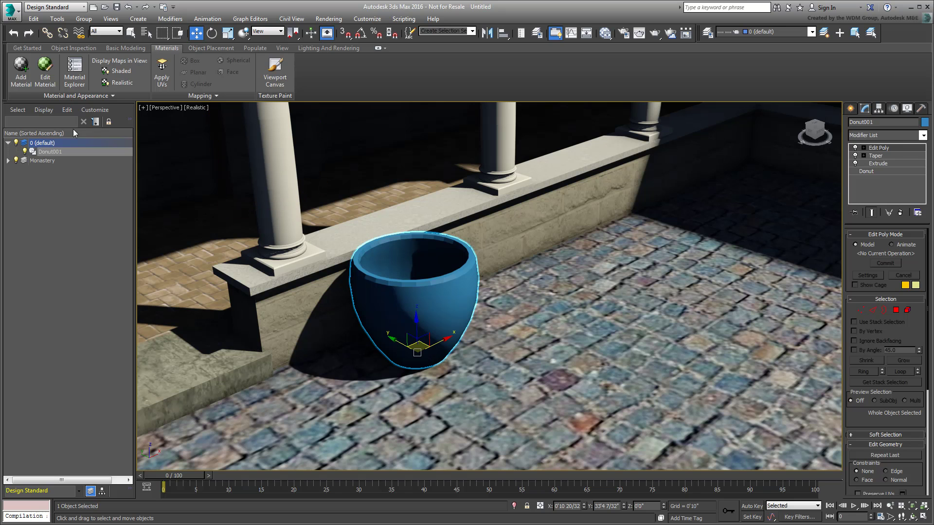
Step: Assign a mental ray Arch & Design material to the pot and close the material browser
{"action": "left_click", "coordinate": [23, 82]}
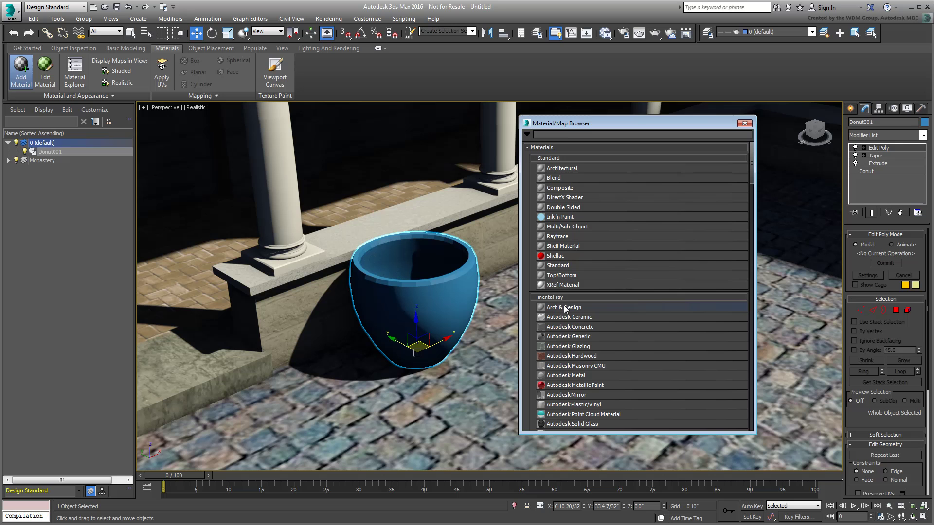
{"action": "left_click", "coordinate": [560, 307]}
{"action": "left_click_drag", "start_coordinate": [447, 298], "coordinate": [448, 299]}
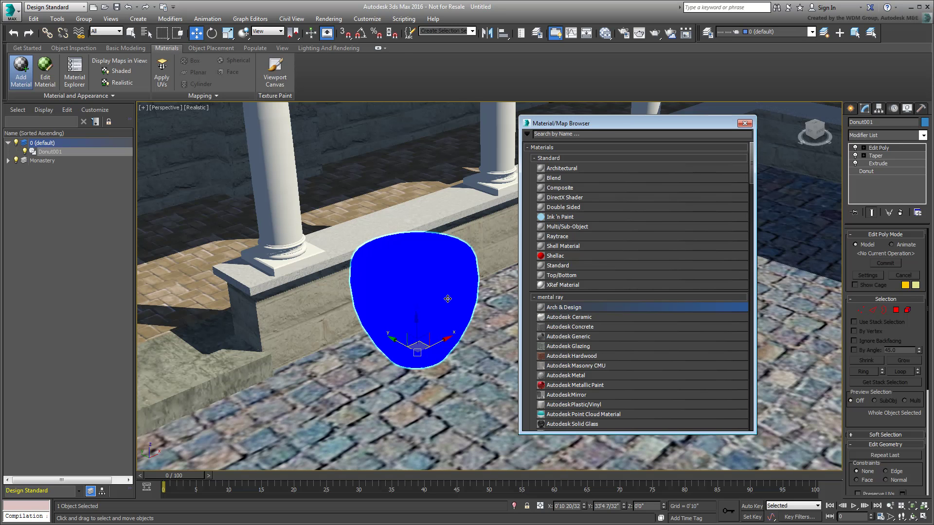
{"action": "left_click", "coordinate": [746, 124]}
Step: Edit the pot's Arch & Design material, giving it a light tan diffuse color and the Matte Finish template
{"action": "left_click", "coordinate": [44, 72]}
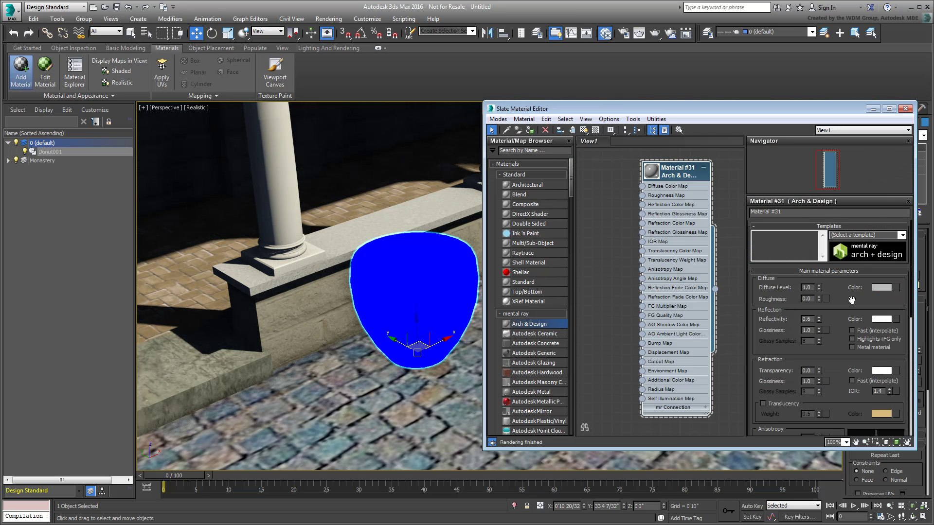
{"action": "left_click", "coordinate": [881, 287]}
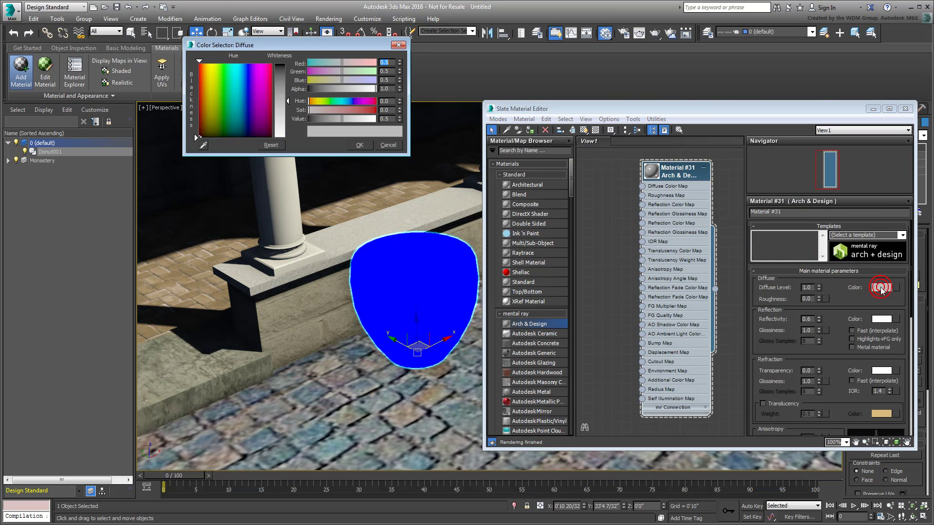
{"action": "left_click", "coordinate": [205, 107]}
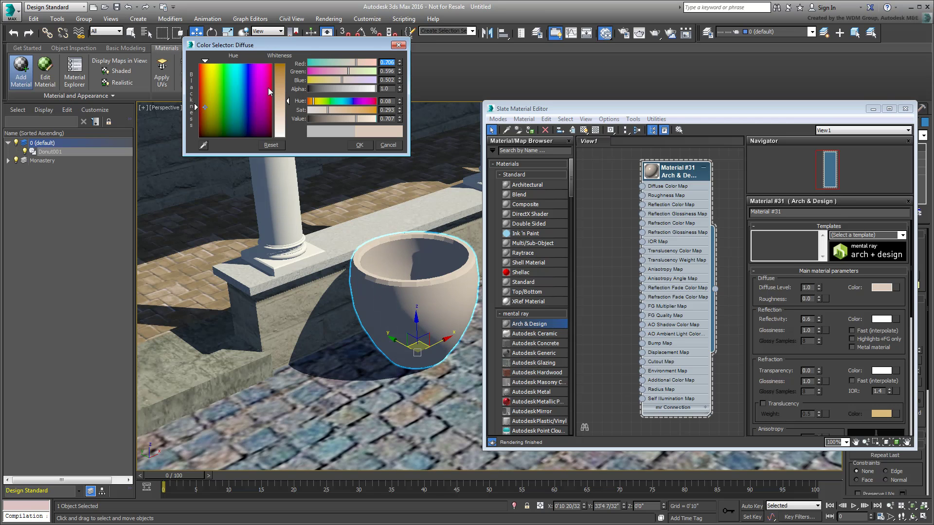
{"action": "left_click", "coordinate": [283, 93]}
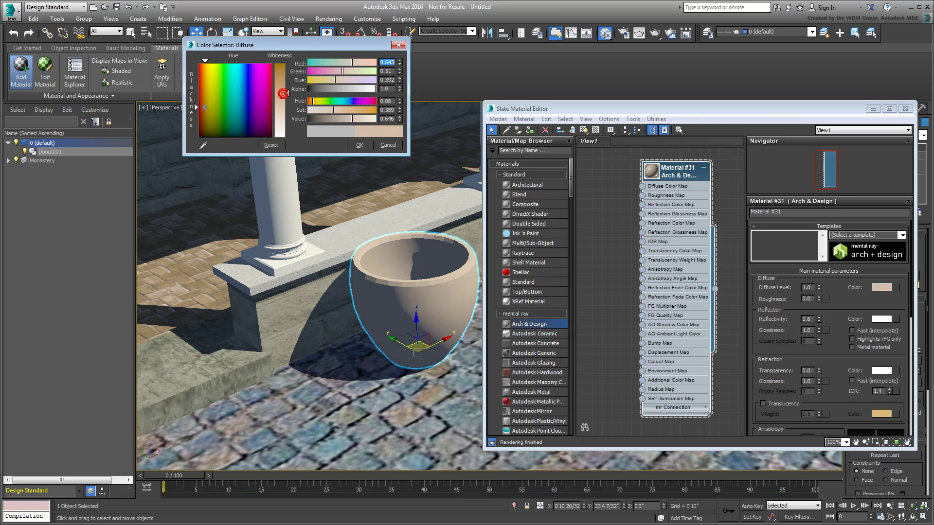
{"action": "left_click", "coordinate": [359, 145]}
{"action": "left_click", "coordinate": [863, 235]}
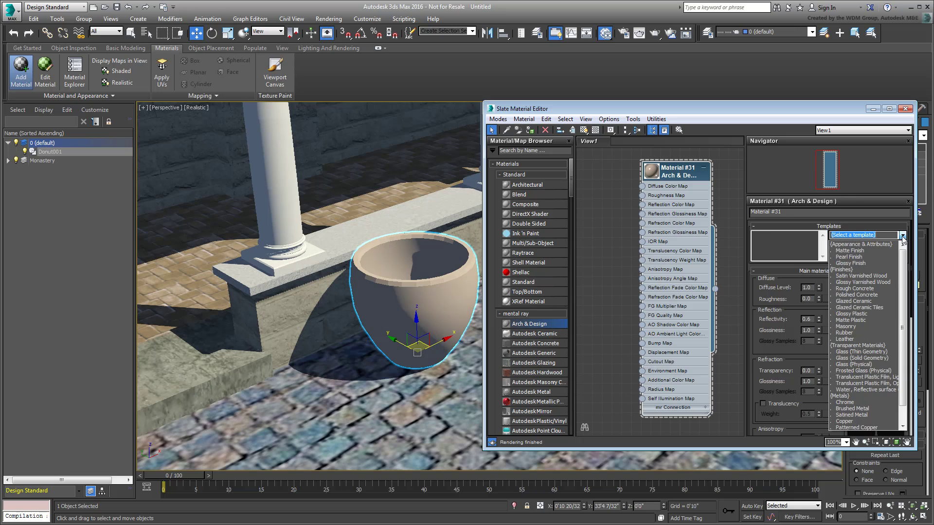
{"action": "left_click", "coordinate": [854, 251]}
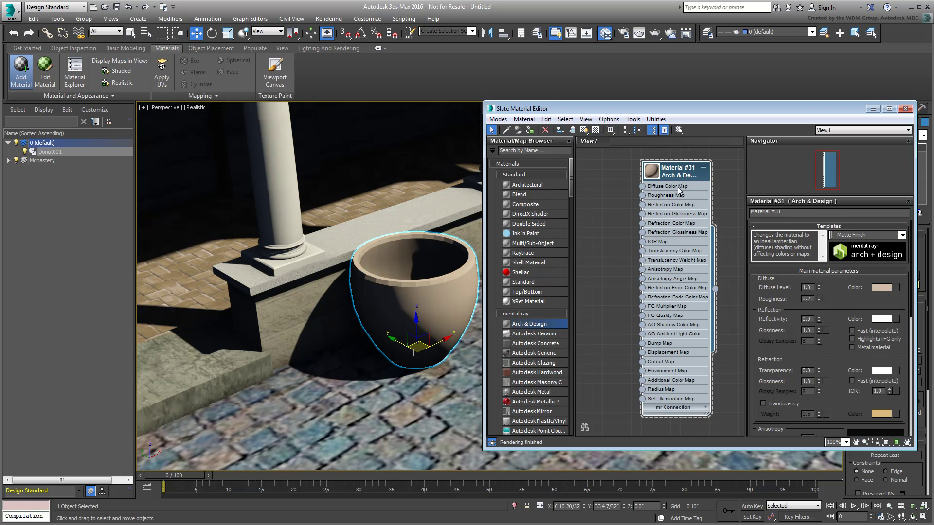
Step: Connect a standard Gradient map to the material's Diffuse Color Map and show the shaded material in the viewport
{"action": "left_click_drag", "start_coordinate": [679, 190], "coordinate": [615, 241]}
{"action": "mouse_move", "coordinate": [642, 248]}
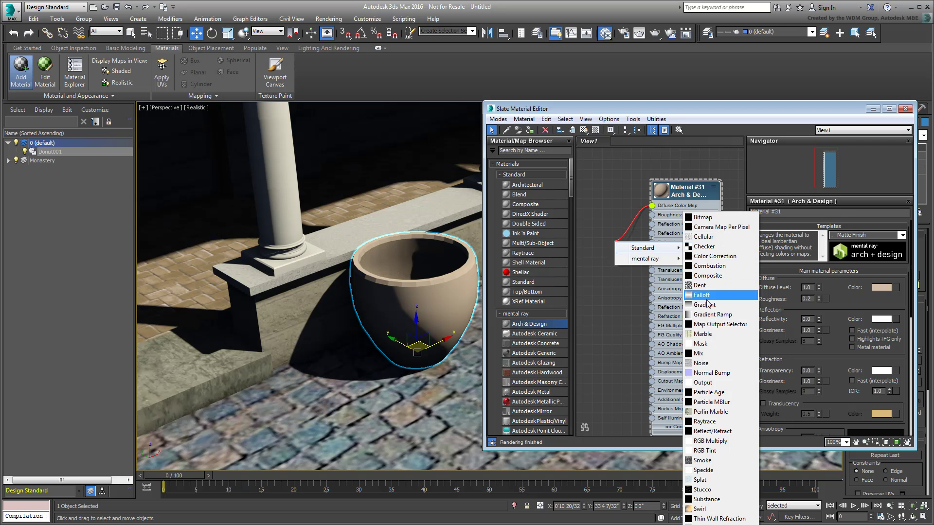
{"action": "left_click", "coordinate": [709, 304]}
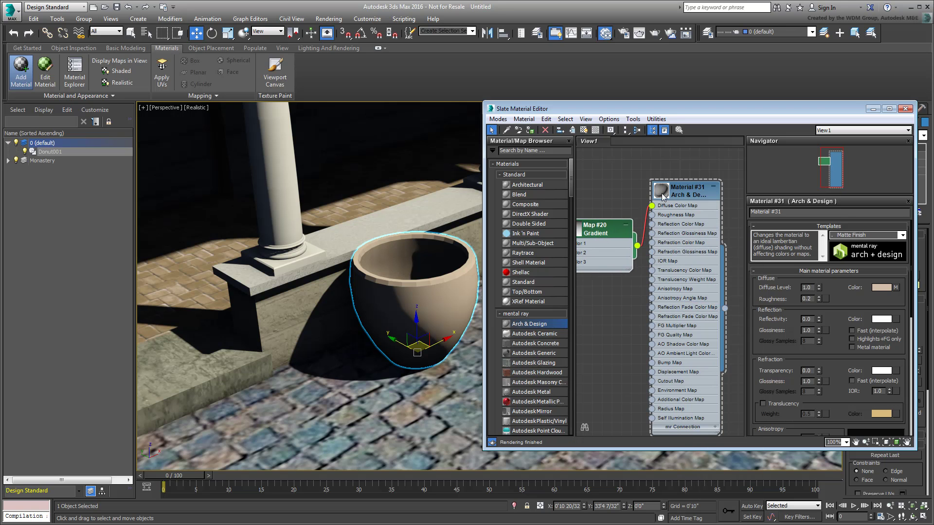
{"action": "left_click", "coordinate": [583, 130]}
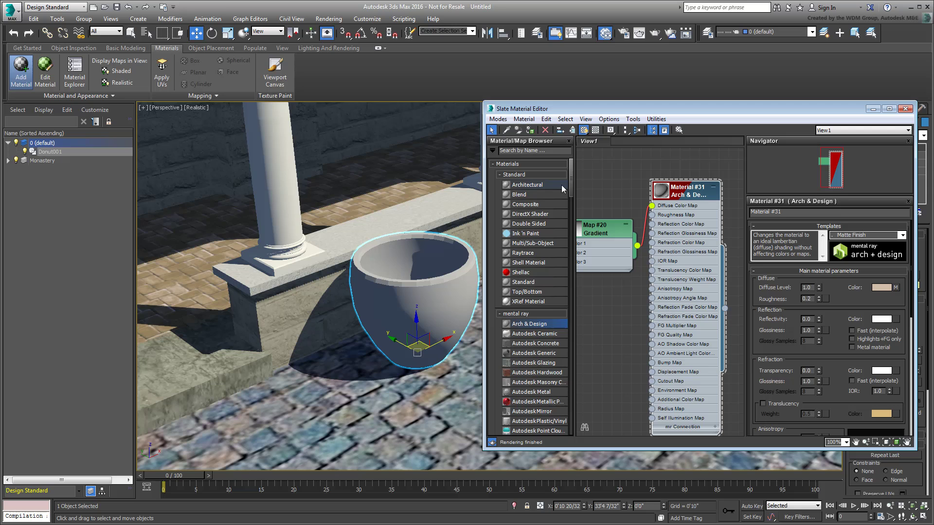
Step: Apply UV mapping to the pot and set the mapping type to Cylindrical
{"action": "left_click", "coordinate": [162, 78]}
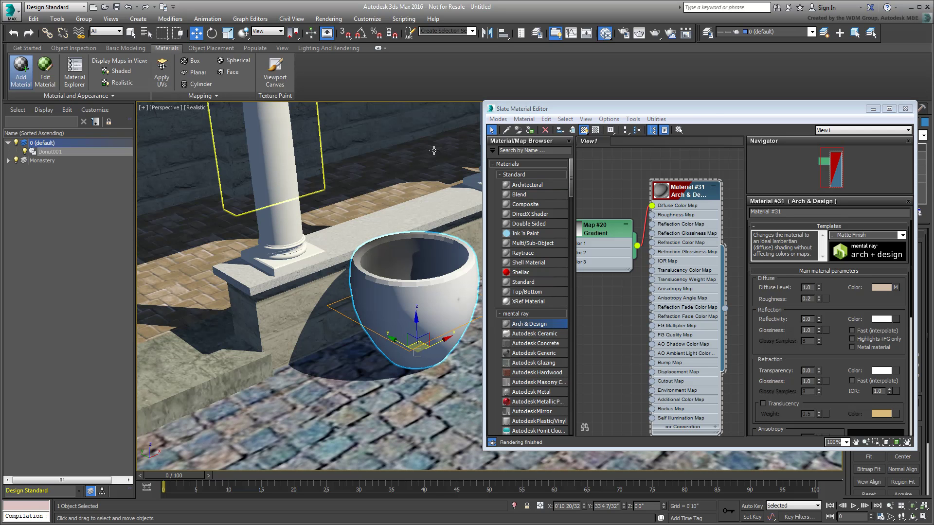
{"action": "left_click_drag", "start_coordinate": [713, 108], "coordinate": [543, 127]}
{"action": "scroll", "coordinate": [317, 270], "scroll_direction": "up", "scroll_amount": 3}
{"action": "scroll", "coordinate": [318, 270], "scroll_direction": "down", "scroll_amount": 4}
{"action": "left_click", "coordinate": [879, 262]}
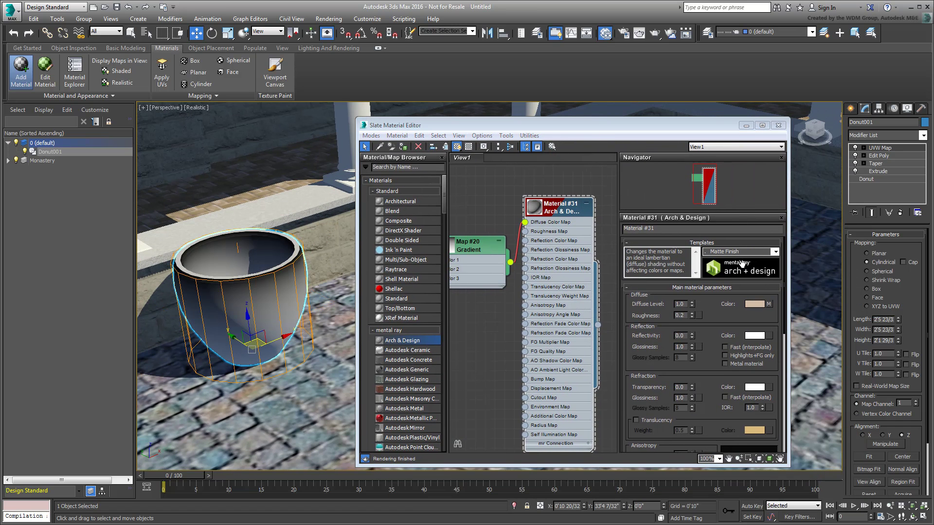
Step: Open the Gradient map's parameters and set Color #1 to red 160, green 135, blue 130
{"action": "middle_click_drag", "start_coordinate": [487, 309], "coordinate": [507, 313]}
{"action": "double_click", "coordinate": [490, 253]}
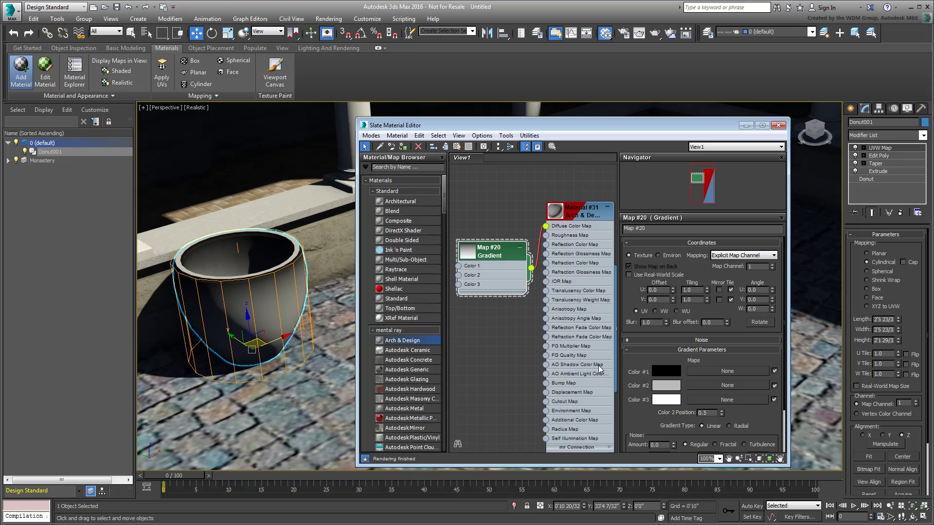
{"action": "left_click", "coordinate": [666, 371]}
{"action": "type", "text": "160"}
{"action": "key", "text": "Tab"}
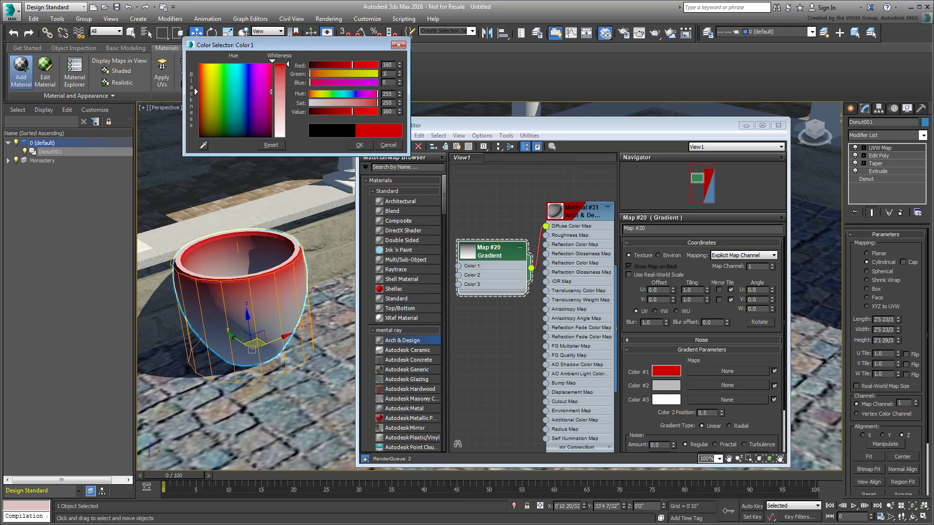
{"action": "type", "text": "135"}
{"action": "key", "text": "Tab"}
{"action": "type", "text": "130"}
{"action": "key", "text": "Return"}
Step: Set the gradient's Color #2 to red 70, green 20, blue 15 and copy it to Color #3
{"action": "left_click", "coordinate": [667, 385]}
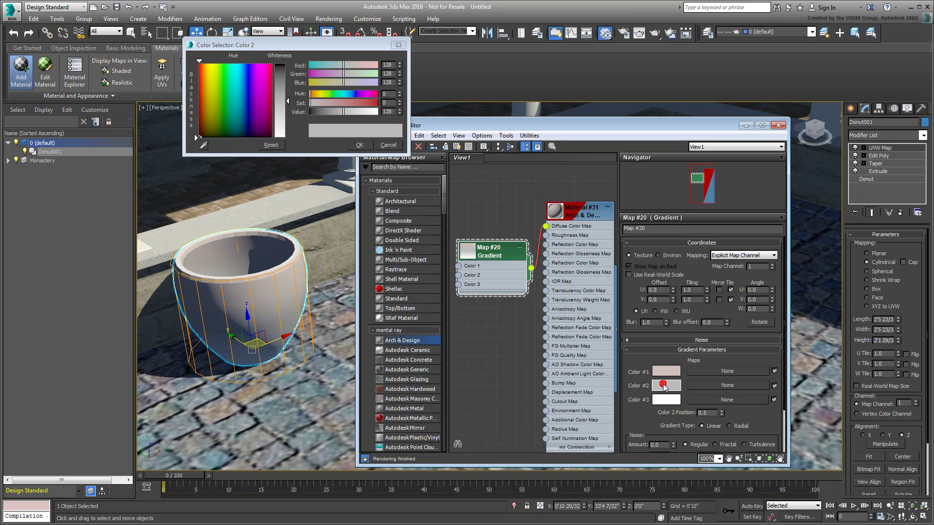
{"action": "type", "text": "80"}
{"action": "key", "text": "Tab"}
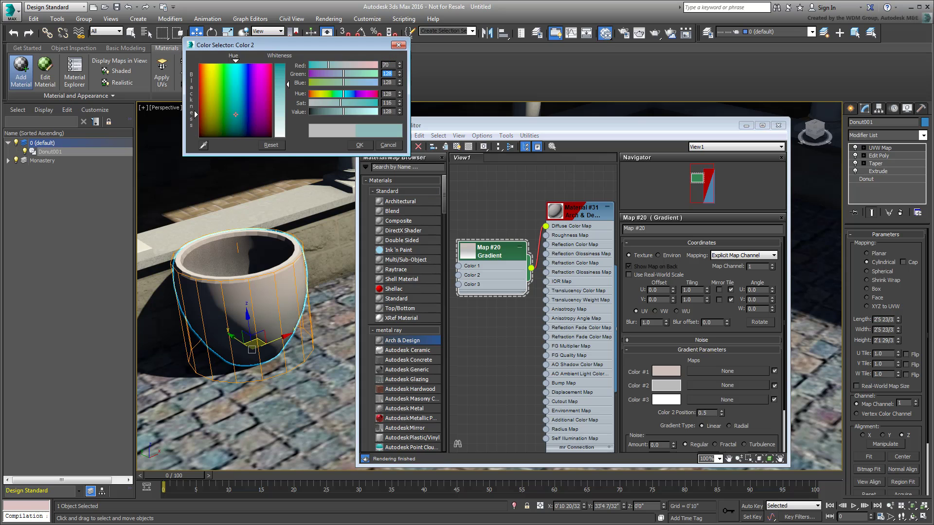
{"action": "type", "text": "20"}
{"action": "key", "text": "Tab"}
{"action": "type", "text": "15"}
{"action": "key", "text": "Return"}
{"action": "left_click", "coordinate": [357, 145]}
{"action": "left_click_drag", "start_coordinate": [666, 385], "coordinate": [666, 399]}
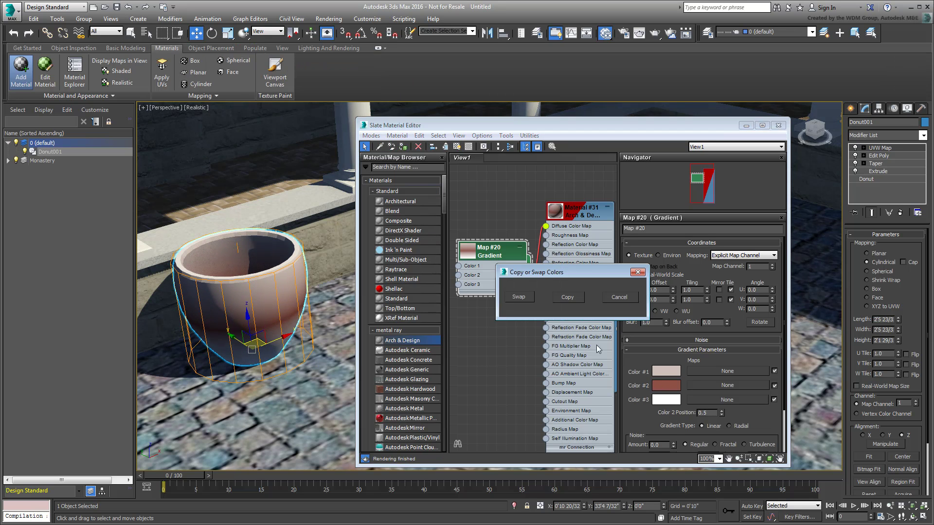
{"action": "left_click", "coordinate": [567, 300]}
Step: Give the gradient Fractal noise with an amount of 0.2 and set its U tiling to 2.0
{"action": "scroll", "coordinate": [674, 395], "scroll_direction": "down", "scroll_amount": 2}
{"action": "left_click", "coordinate": [674, 391]}
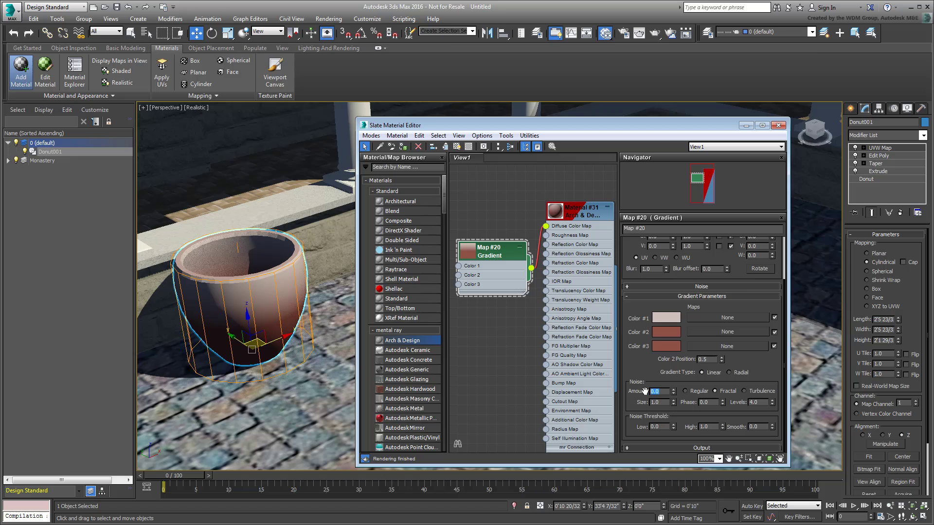
{"action": "left_click_drag", "start_coordinate": [755, 309], "coordinate": [757, 369]}
{"action": "left_click_drag", "start_coordinate": [695, 290], "coordinate": [675, 292]}
{"action": "type", "text": "2"}
{"action": "key", "text": "Return"}
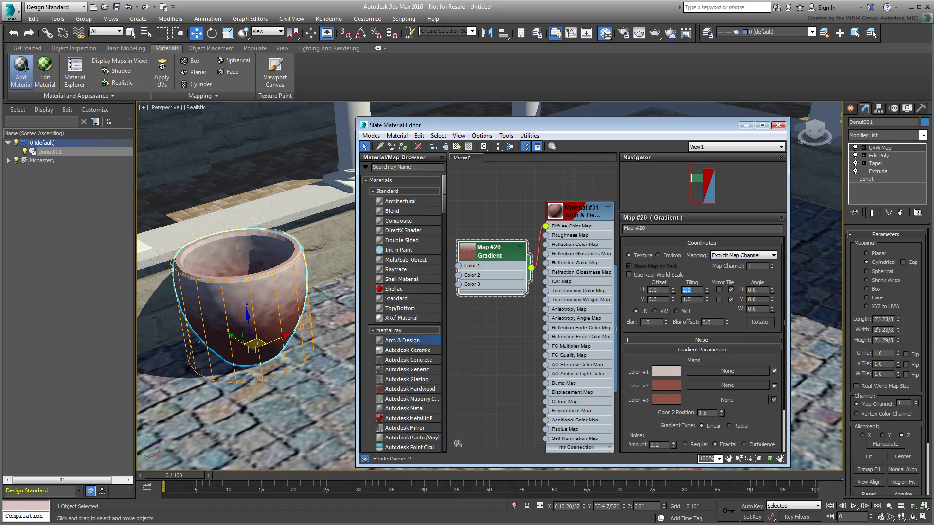
Step: Set the gradient's noise size to 2.0 and close the Slate Material Editor
{"action": "left_click_drag", "start_coordinate": [644, 420], "coordinate": [640, 371]}
{"action": "double_click", "coordinate": [659, 405]}
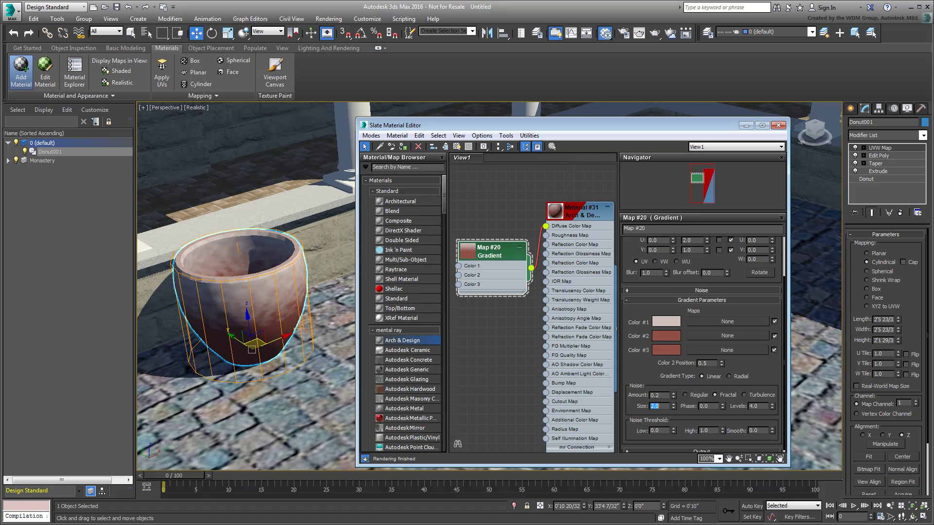
{"action": "left_click", "coordinate": [779, 127]}
Step: Convert the pot to an Editable Poly
{"action": "middle_click_drag", "start_coordinate": [337, 322], "coordinate": [529, 347]}
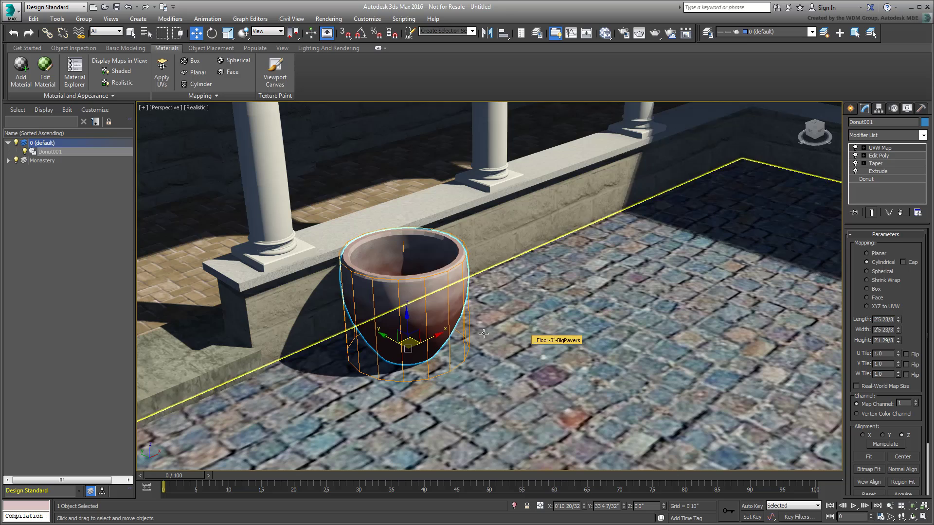
{"action": "right_click", "coordinate": [442, 317]}
{"action": "mouse_move", "coordinate": [479, 414]}
{"action": "left_click", "coordinate": [552, 422]}
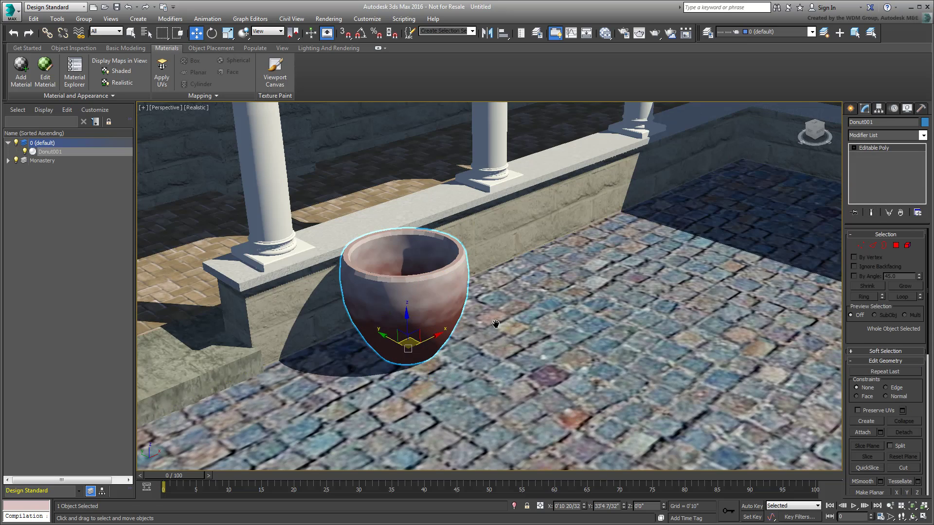
Step: Place instanced pots with the Spacing Tool between the original pot and the courtyard's far corner, using picked points and a count of 2
{"action": "scroll", "coordinate": [463, 356], "scroll_direction": "down", "scroll_amount": 3}
{"action": "middle_click_drag", "start_coordinate": [496, 324], "coordinate": [467, 417]}
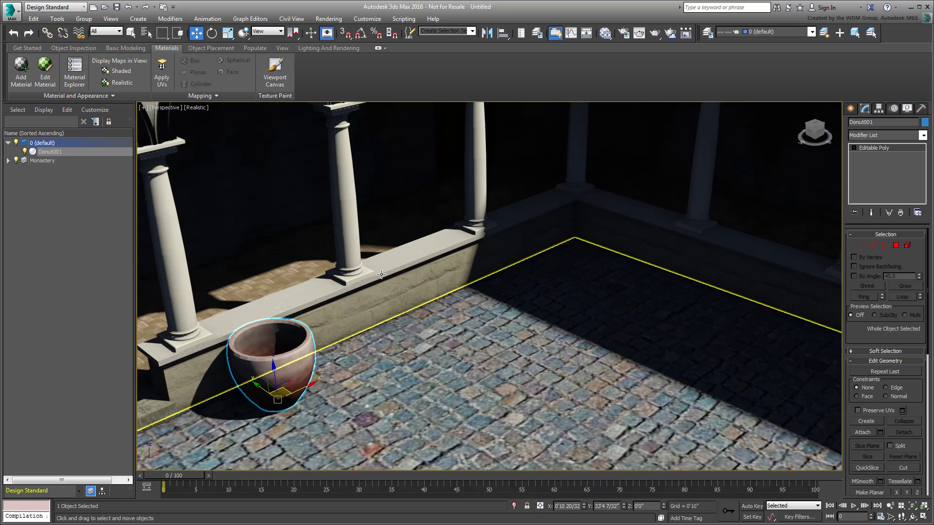
{"action": "left_click", "coordinate": [219, 48]}
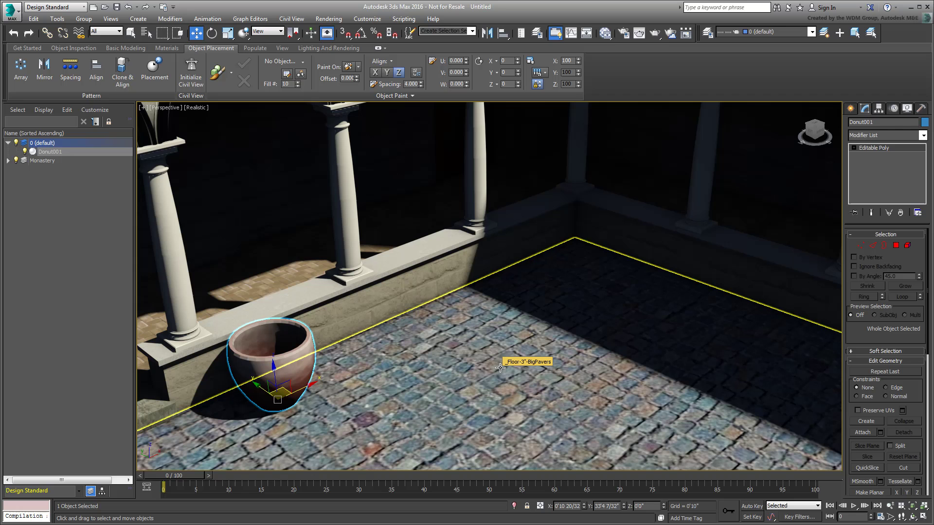
{"action": "left_click", "coordinate": [70, 69]}
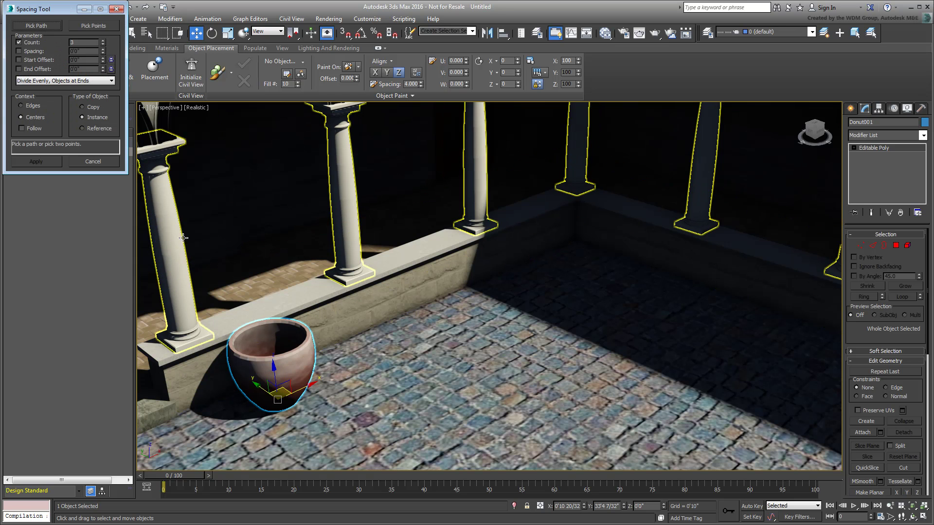
{"action": "left_click", "coordinate": [94, 26]}
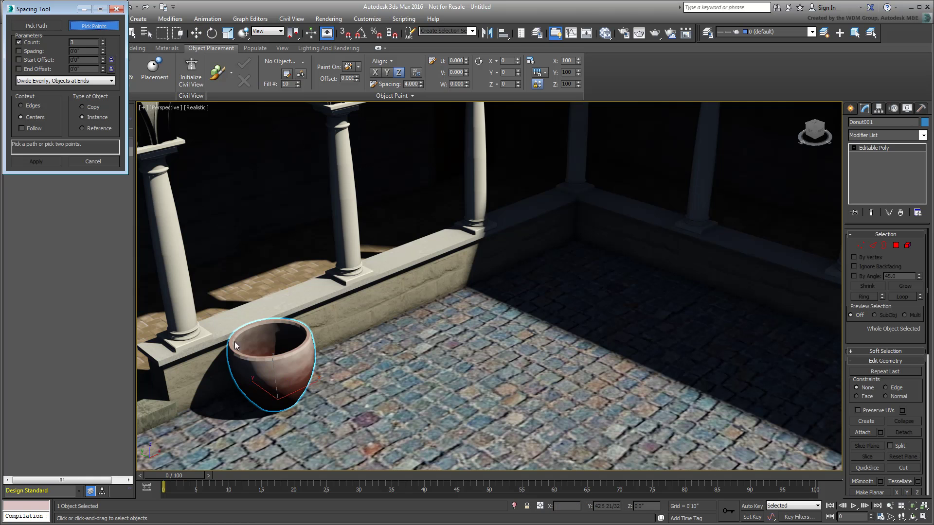
{"action": "left_click", "coordinate": [580, 261]}
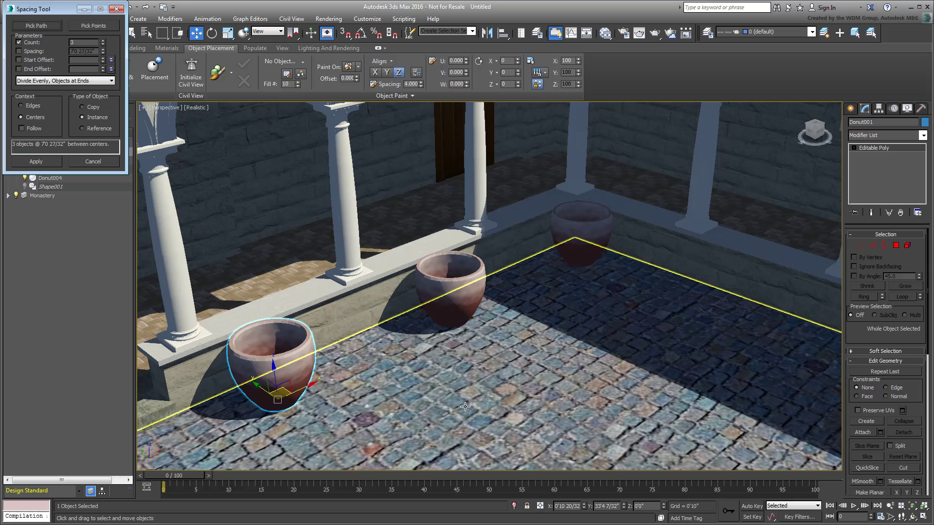
{"action": "left_click", "coordinate": [102, 44]}
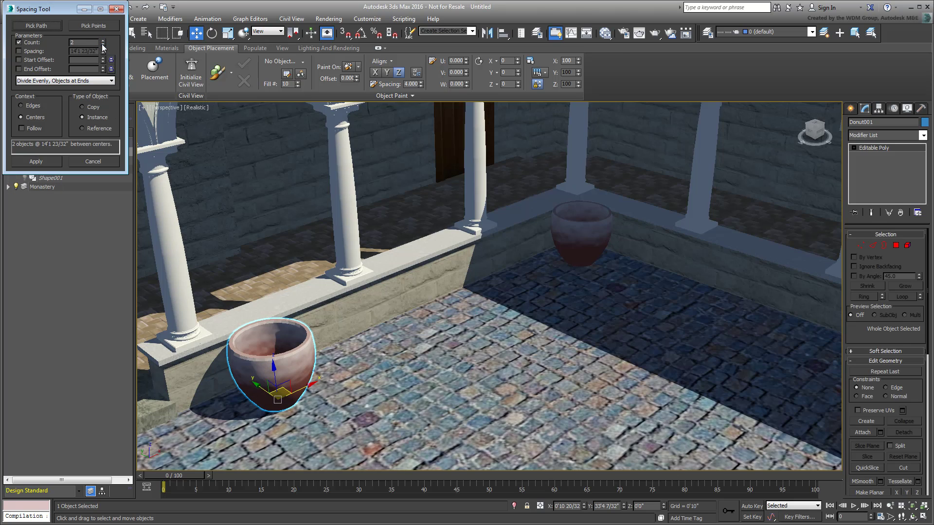
{"action": "left_click", "coordinate": [33, 162]}
Step: Space instances of the corner pot along the shaded colonnade between two picked points with a count of 3, and close the Spacing Tool
{"action": "middle_click_drag", "start_coordinate": [455, 321], "coordinate": [374, 308]}
{"action": "scroll", "coordinate": [389, 344], "scroll_direction": "down", "scroll_amount": 5}
{"action": "left_click", "coordinate": [373, 291]}
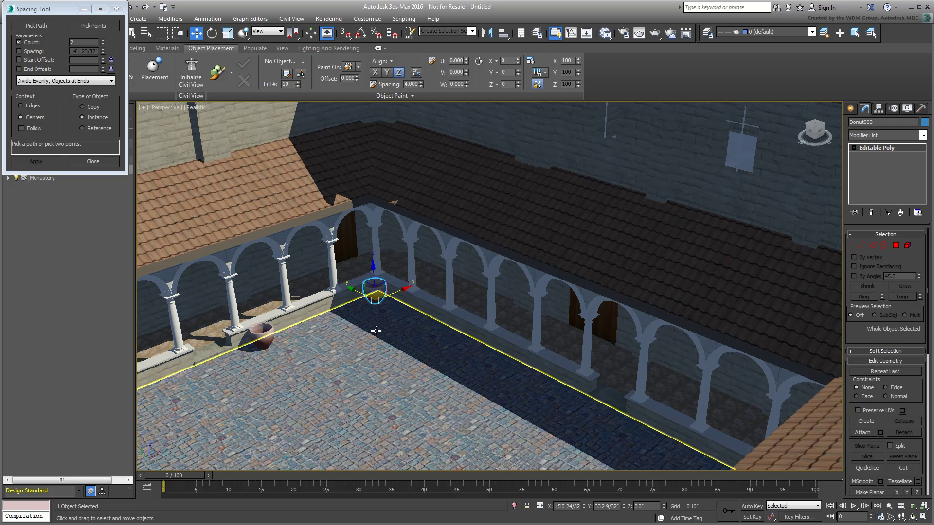
{"action": "left_click", "coordinate": [85, 27]}
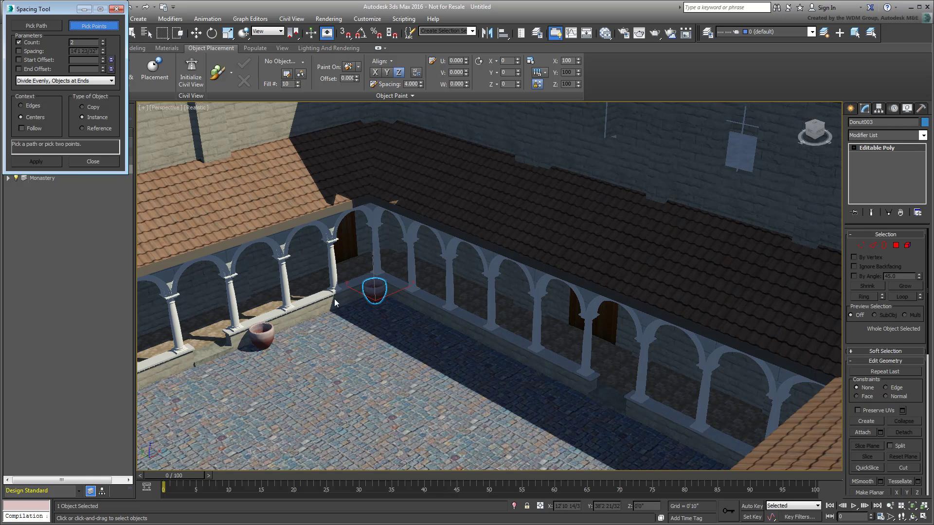
{"action": "left_click", "coordinate": [375, 296]}
{"action": "left_click", "coordinate": [568, 400]}
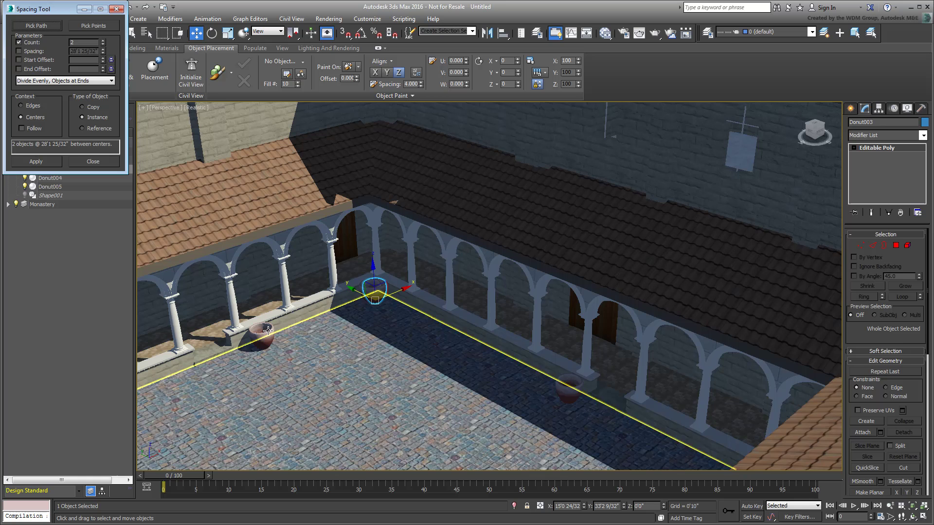
{"action": "left_click", "coordinate": [102, 42]}
{"action": "left_click", "coordinate": [102, 42]}
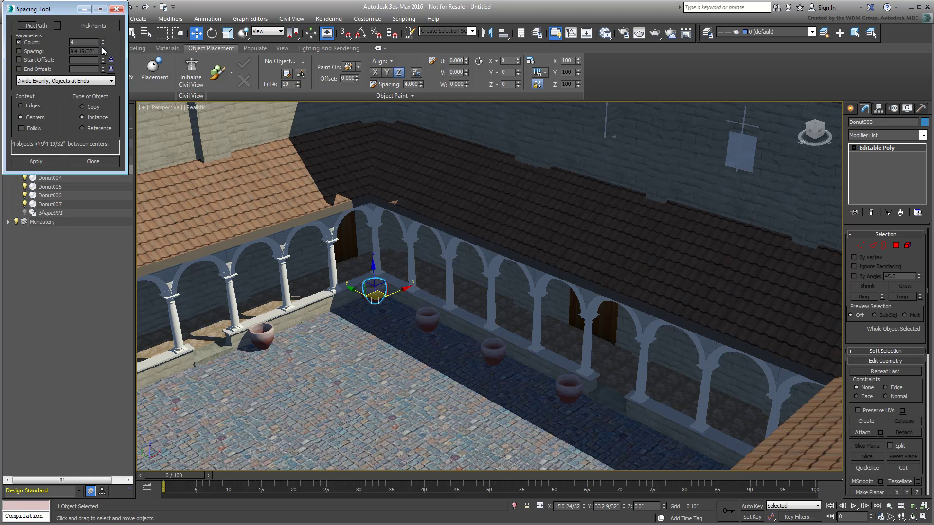
{"action": "left_click", "coordinate": [102, 45]}
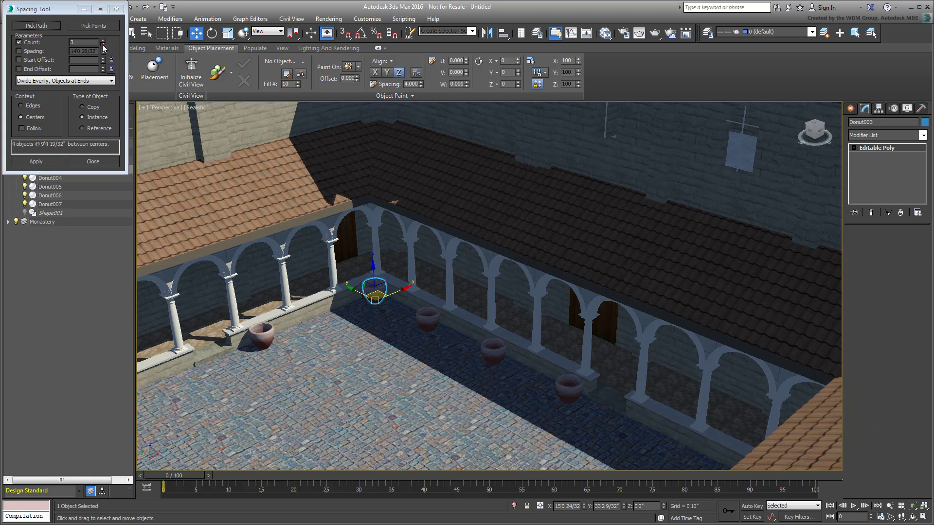
{"action": "left_click", "coordinate": [27, 164]}
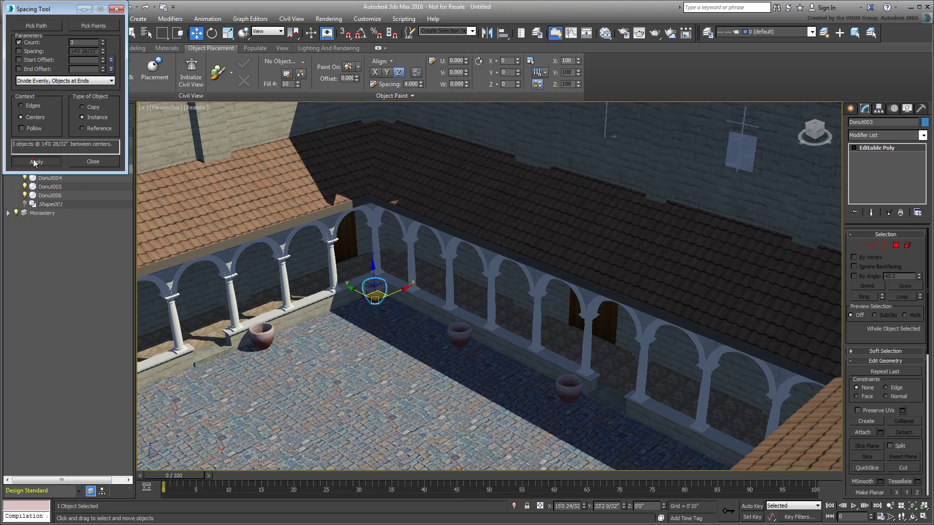
{"action": "left_click", "coordinate": [95, 164]}
{"action": "mouse_move", "coordinate": [410, 409]}
{"action": "middle_mouse_down"}
{"action": "mouse_move", "coordinate": [392, 421]}
{"action": "mouse_move", "coordinate": [411, 404]}
{"action": "middle_mouse_up"}
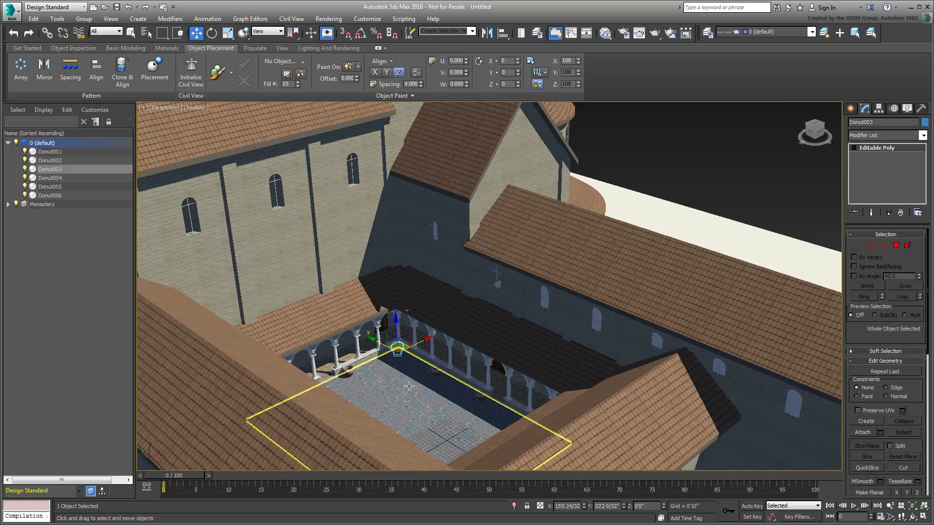
{"action": "middle_click_drag", "start_coordinate": [409, 386], "coordinate": [499, 287], "text": "alt"}
{"action": "scroll", "coordinate": [516, 259], "scroll_direction": "up", "scroll_amount": 2}
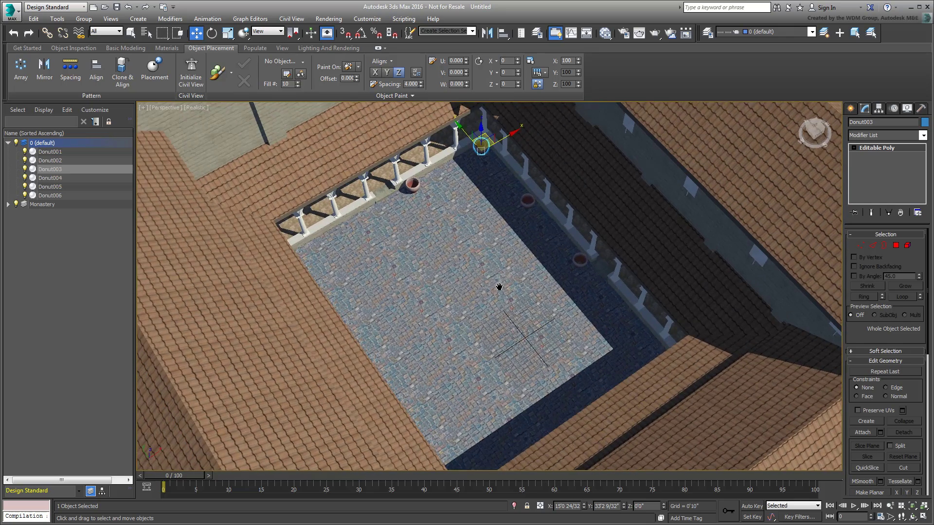
Step: Draw a 7'0" wide pedestrian flow from beside the original pot to the opposite side of the courtyard, and raise its portal density
{"action": "left_click", "coordinate": [256, 48]}
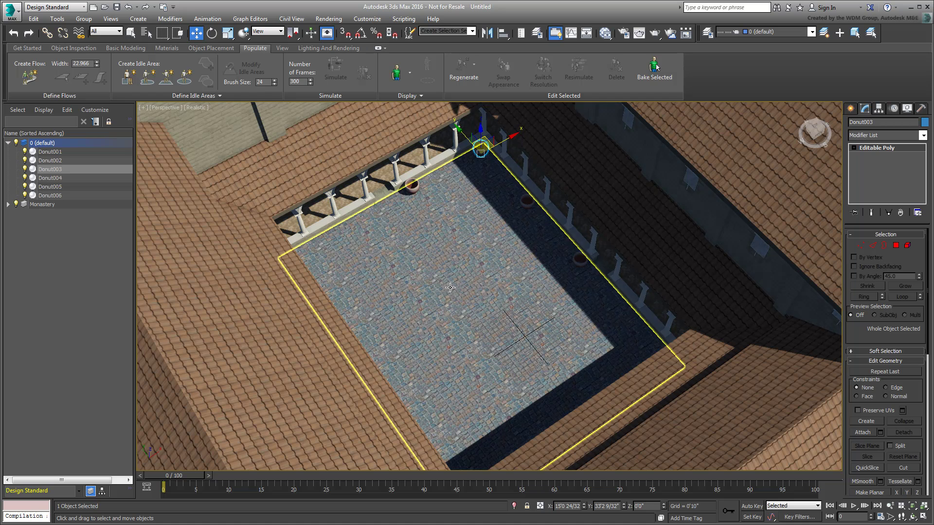
{"action": "type", "text": "7"}
{"action": "left_click", "coordinate": [29, 77]}
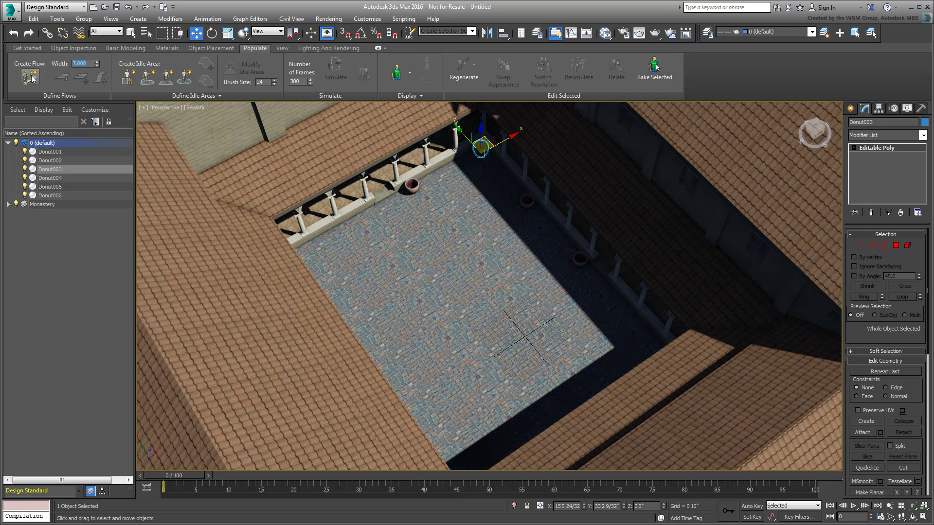
{"action": "left_click", "coordinate": [389, 209]}
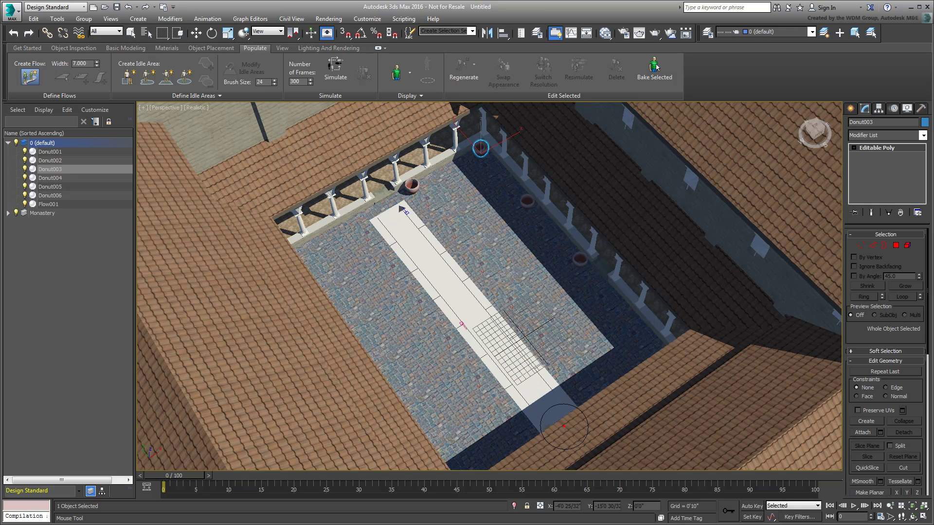
{"action": "left_click", "coordinate": [559, 422]}
{"action": "right_click", "coordinate": [552, 311]}
{"action": "left_click_drag", "start_coordinate": [914, 264], "coordinate": [917, 311]}
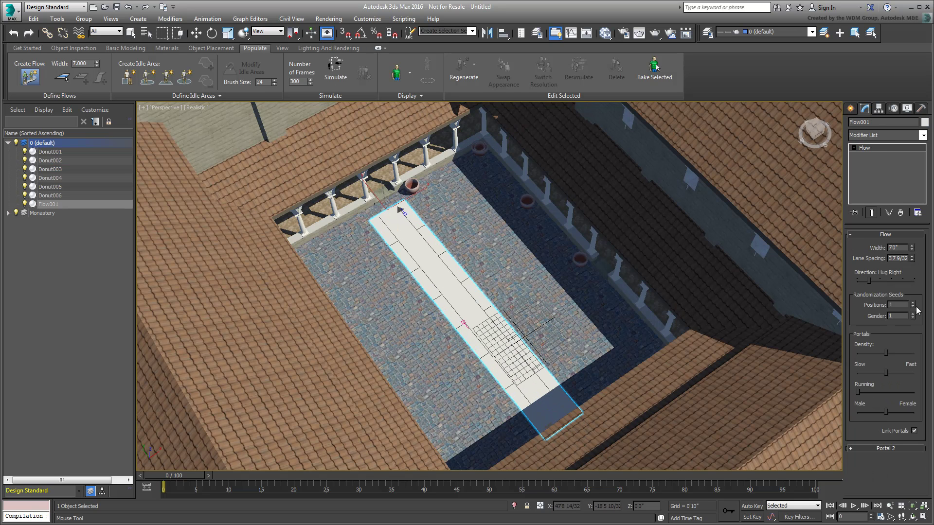
{"action": "left_click_drag", "start_coordinate": [888, 356], "coordinate": [899, 357]}
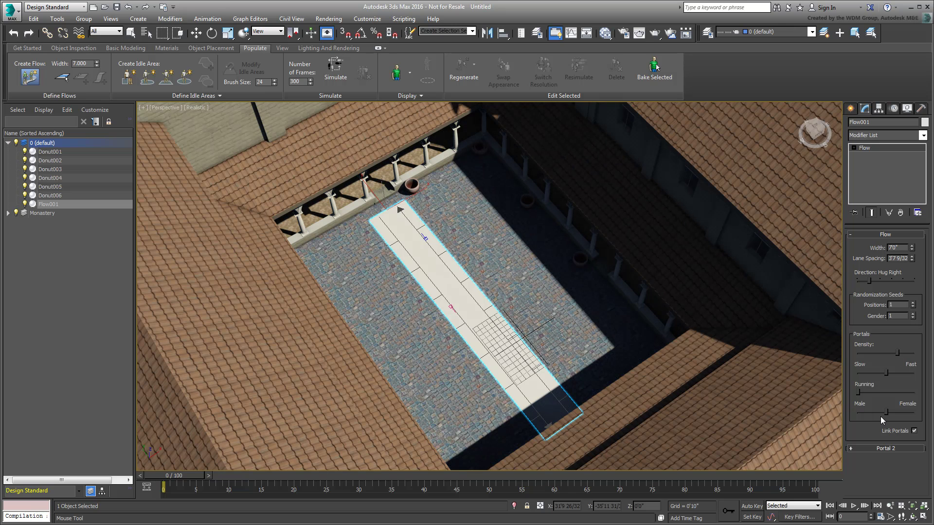
Step: Add a circular idle area on each side of the pedestrian flow, and increase the people density of the sunlit one
{"action": "left_click", "coordinate": [184, 76]}
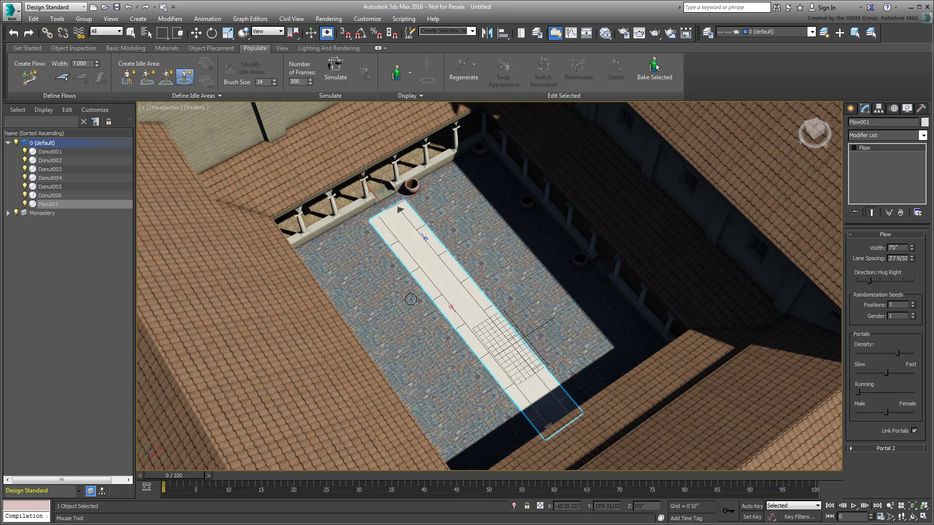
{"action": "left_click_drag", "start_coordinate": [558, 311], "coordinate": [630, 321]}
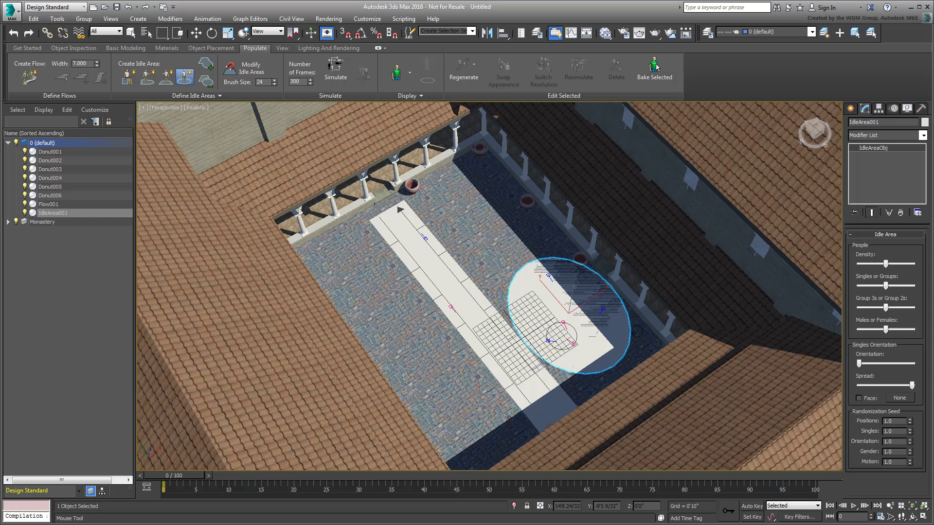
{"action": "left_click_drag", "start_coordinate": [364, 288], "coordinate": [438, 317]}
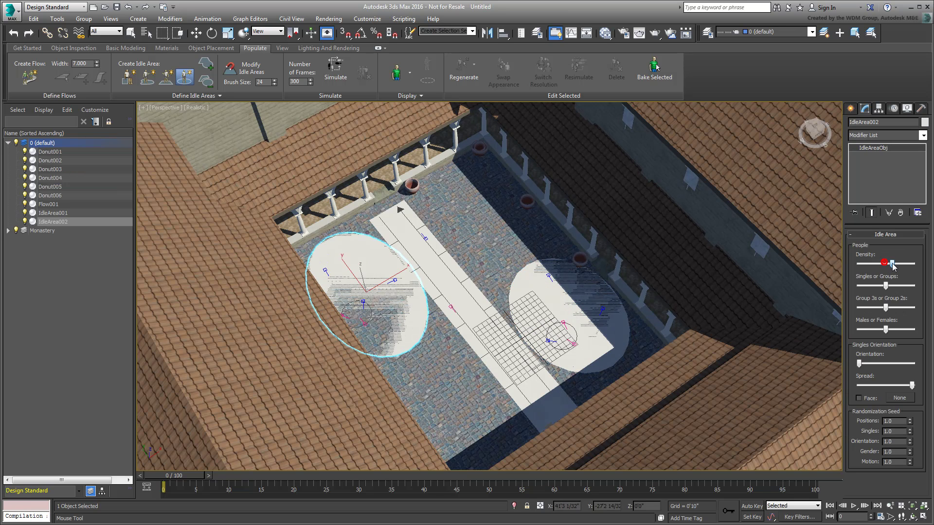
{"action": "left_click_drag", "start_coordinate": [893, 266], "coordinate": [895, 266]}
Step: Simulate the crowd in the courtyard over 101 frames and scrub through the animation to check the walkers
{"action": "middle_click_drag", "start_coordinate": [455, 354], "coordinate": [459, 333], "text": "alt"}
{"action": "scroll", "coordinate": [461, 294], "scroll_direction": "up", "scroll_amount": 4}
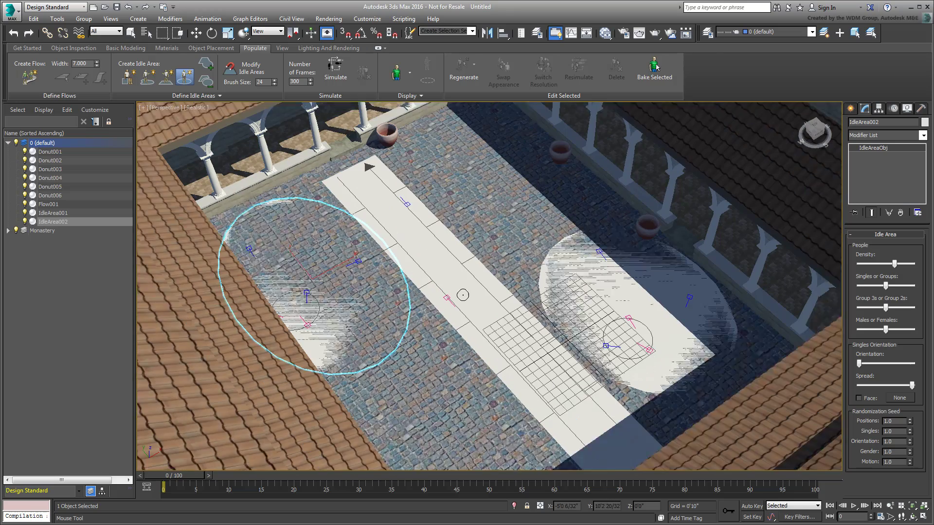
{"action": "middle_click_drag", "start_coordinate": [462, 294], "coordinate": [461, 296], "text": "alt"}
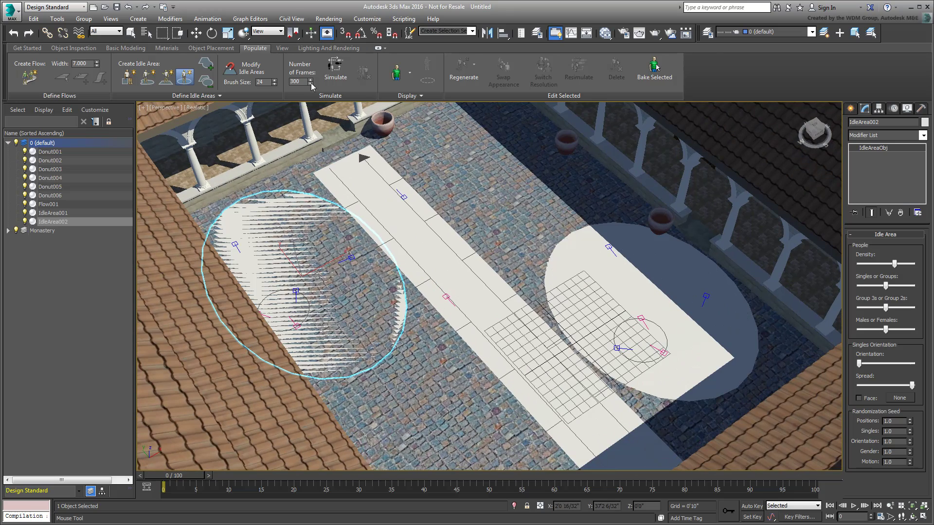
{"action": "double_click", "coordinate": [288, 81]}
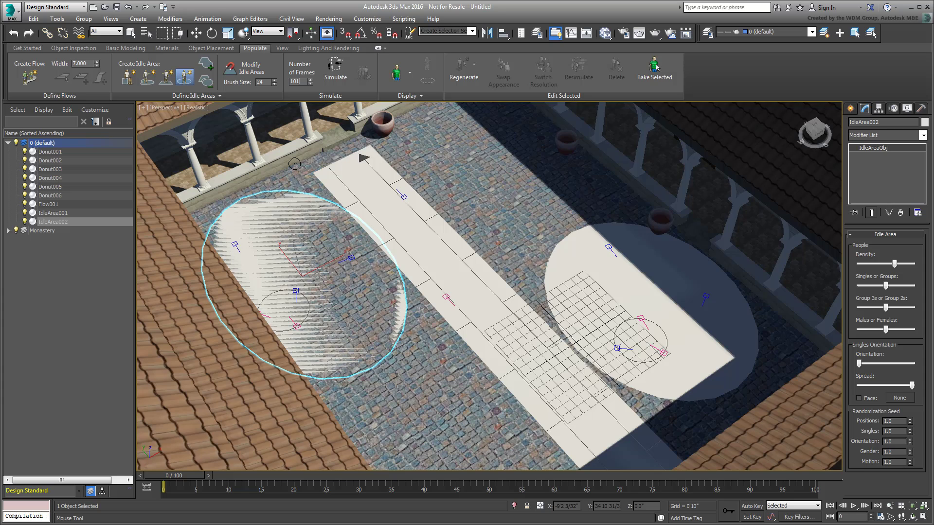
{"action": "type", "text": "101"}
{"action": "key", "text": "Return"}
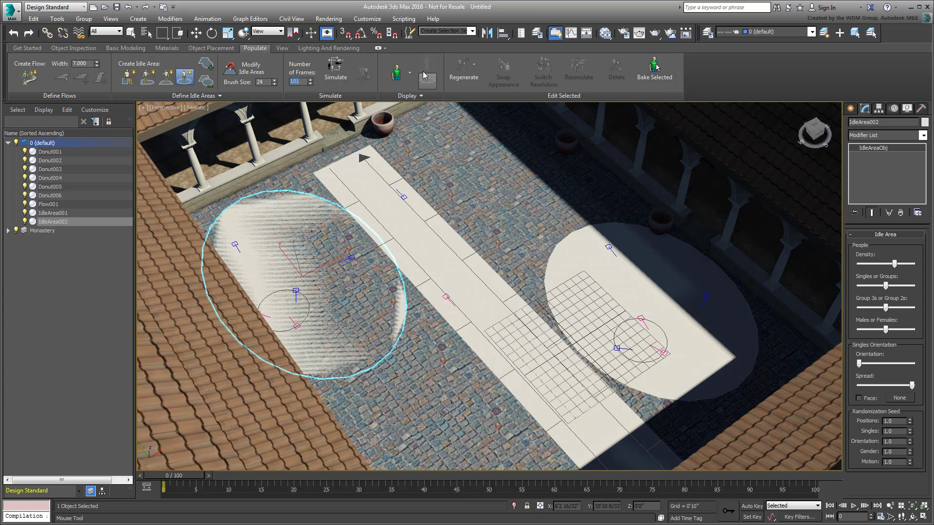
{"action": "left_click", "coordinate": [336, 70]}
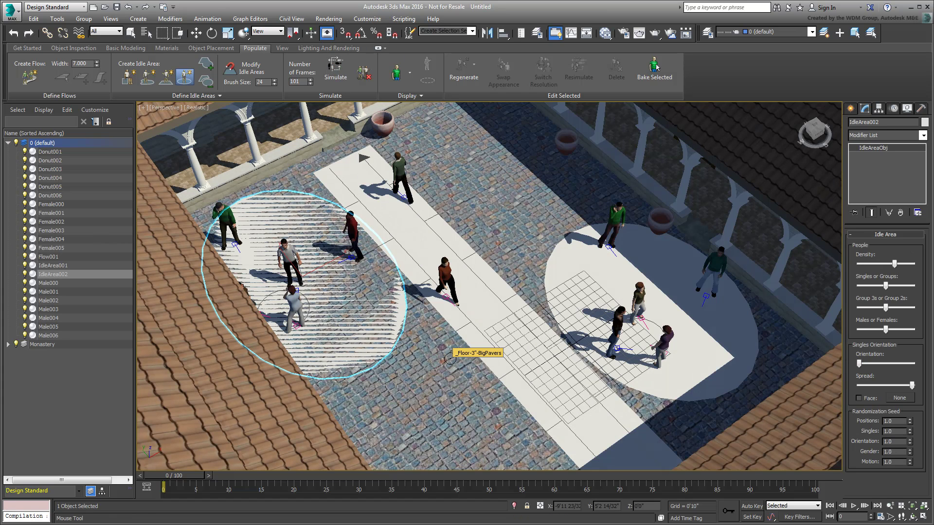
{"action": "middle_click_drag", "start_coordinate": [450, 359], "coordinate": [431, 346], "text": "alt"}
{"action": "left_click_drag", "start_coordinate": [179, 476], "coordinate": [115, 490]}
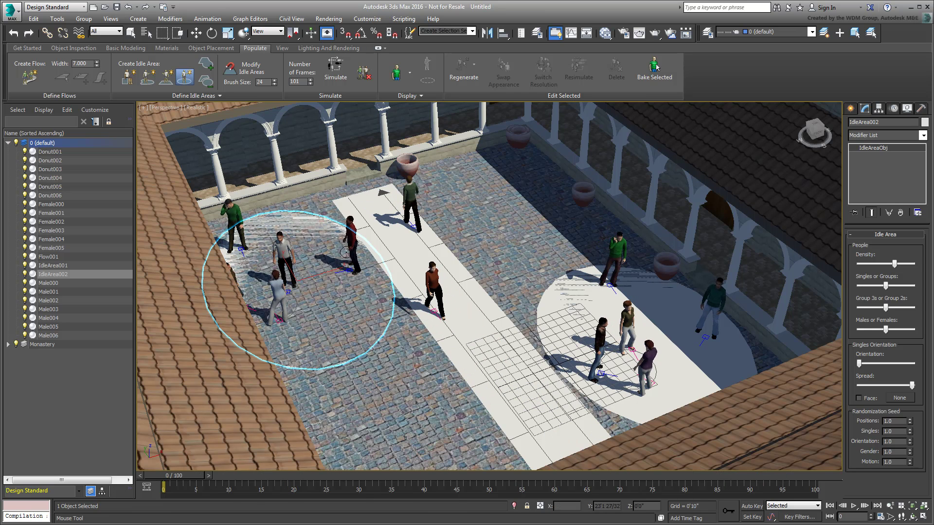
Step: Delete the walking man nearest the original pot from the crowd and scrub through the animation again
{"action": "key", "text": "w"}
{"action": "left_click", "coordinate": [408, 198]}
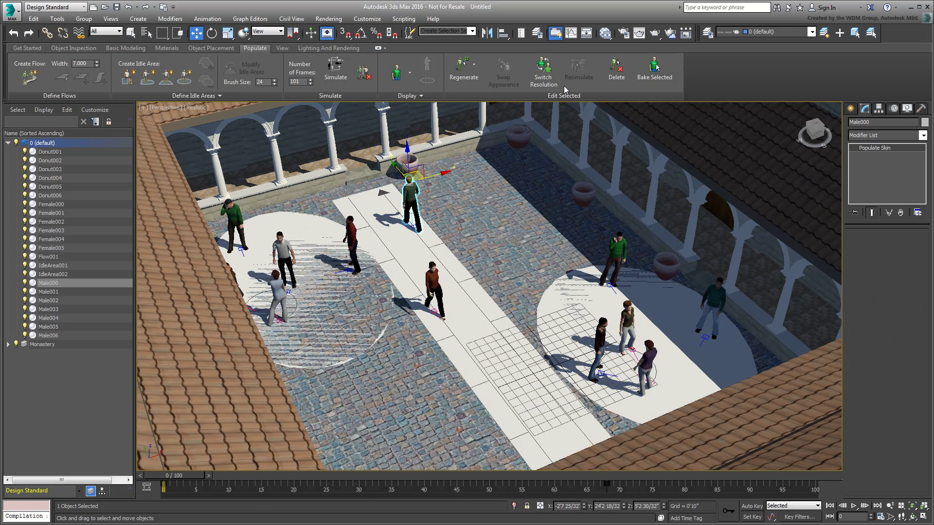
{"action": "left_click", "coordinate": [615, 74]}
{"action": "left_click_drag", "start_coordinate": [173, 477], "coordinate": [22, 516]}
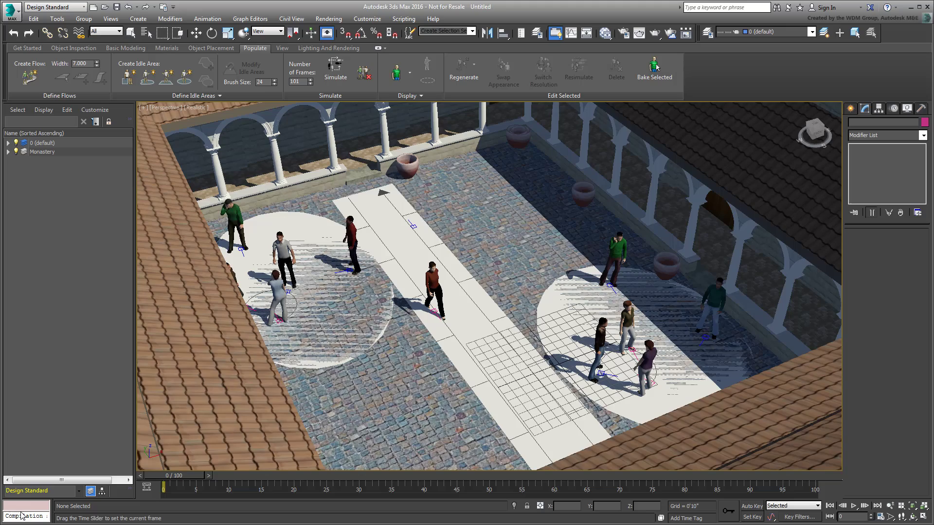
Step: Select the original pot near the start of the flow, isolate it, and end the isolation
{"action": "key", "text": "w"}
{"action": "scroll", "coordinate": [429, 339], "scroll_direction": "down", "scroll_amount": 4}
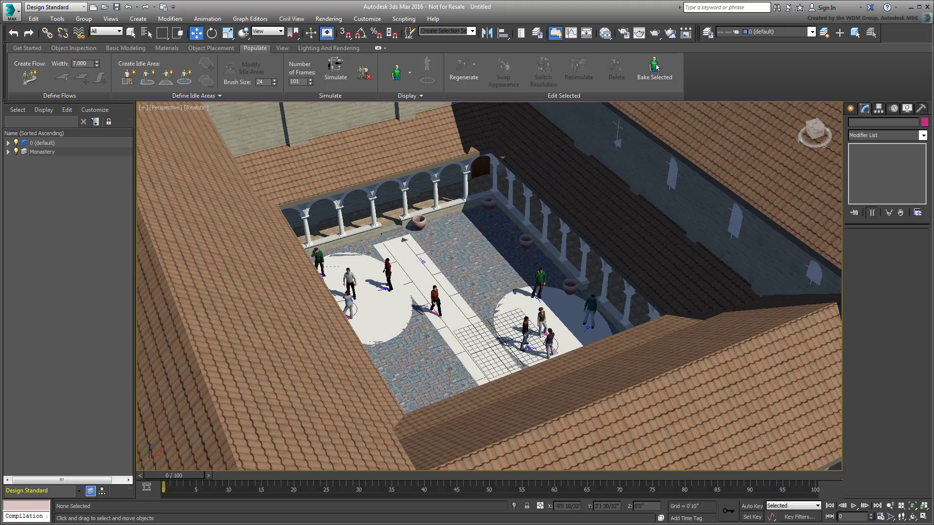
{"action": "mouse_move", "coordinate": [429, 340]}
{"action": "middle_mouse_down", "text": "alt"}
{"action": "mouse_move", "coordinate": [434, 361]}
{"action": "mouse_move", "coordinate": [434, 350]}
{"action": "middle_mouse_up", "text": "alt"}
{"action": "scroll", "coordinate": [433, 350], "scroll_direction": "up", "scroll_amount": 2}
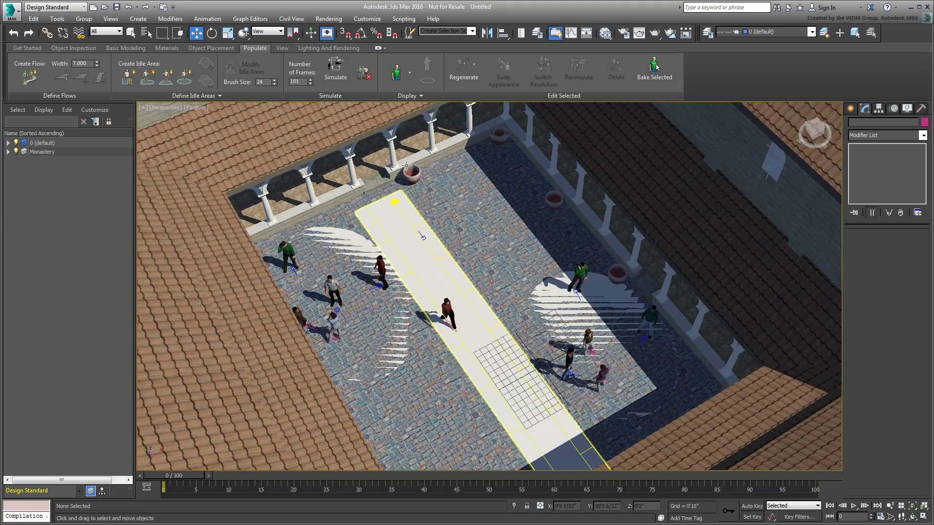
{"action": "left_click", "coordinate": [412, 180]}
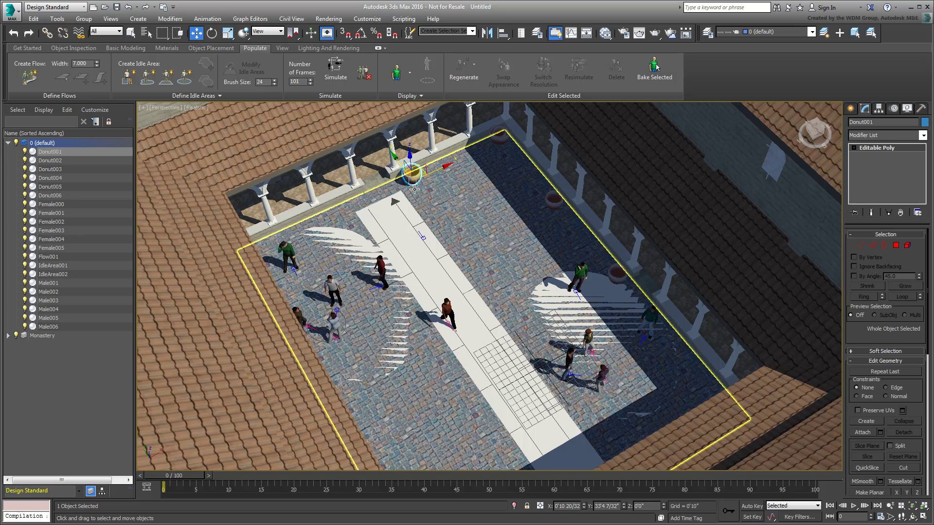
{"action": "left_click", "coordinate": [283, 49]}
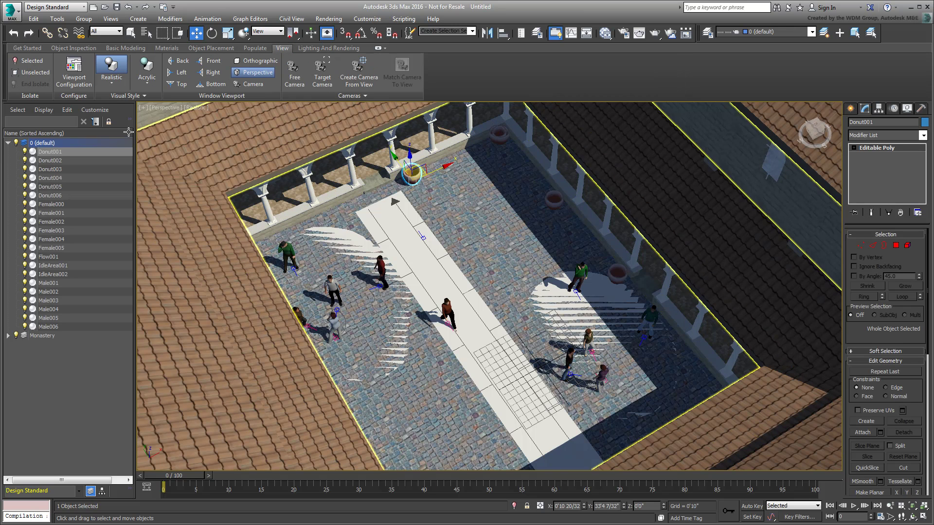
{"action": "left_click", "coordinate": [28, 60]}
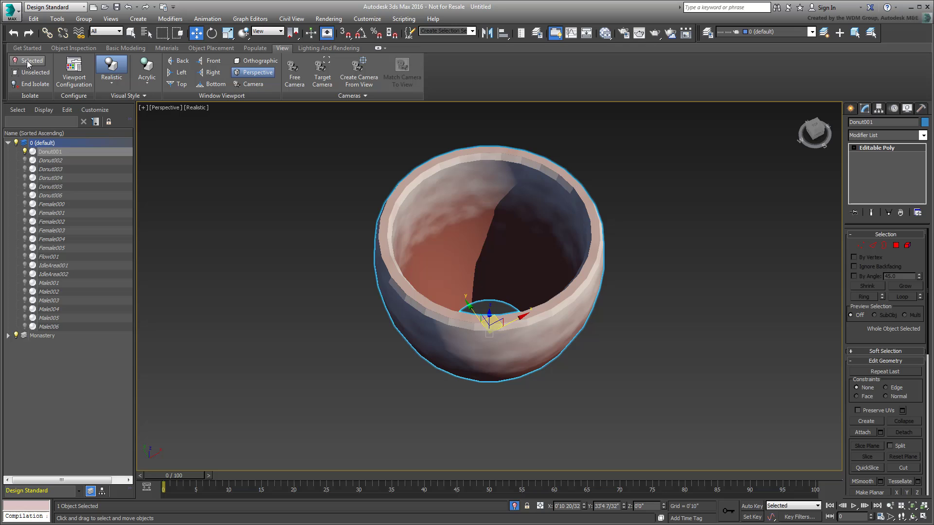
{"action": "left_click", "coordinate": [27, 84]}
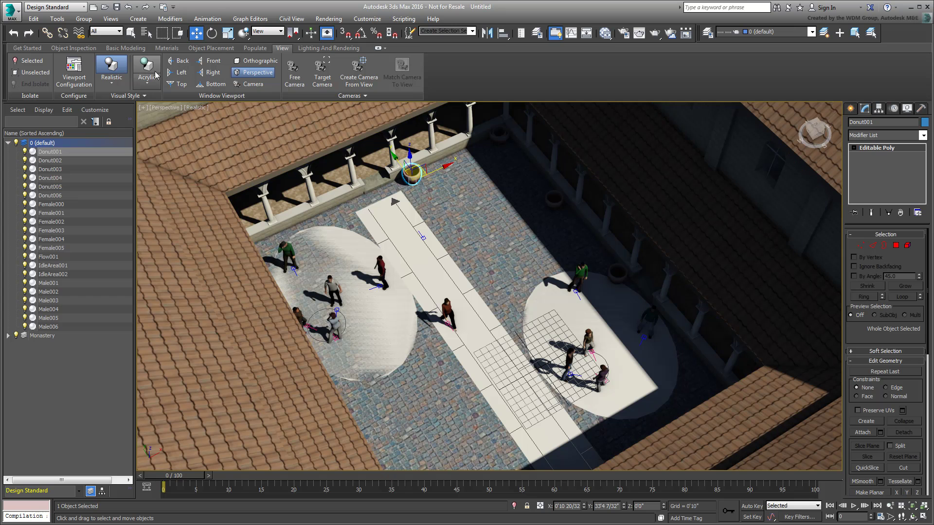
Step: Preview the scene in the Shaded and Clay viewport styles, and restore the Realistic style
{"action": "left_click", "coordinate": [112, 83]}
{"action": "left_click", "coordinate": [124, 120]}
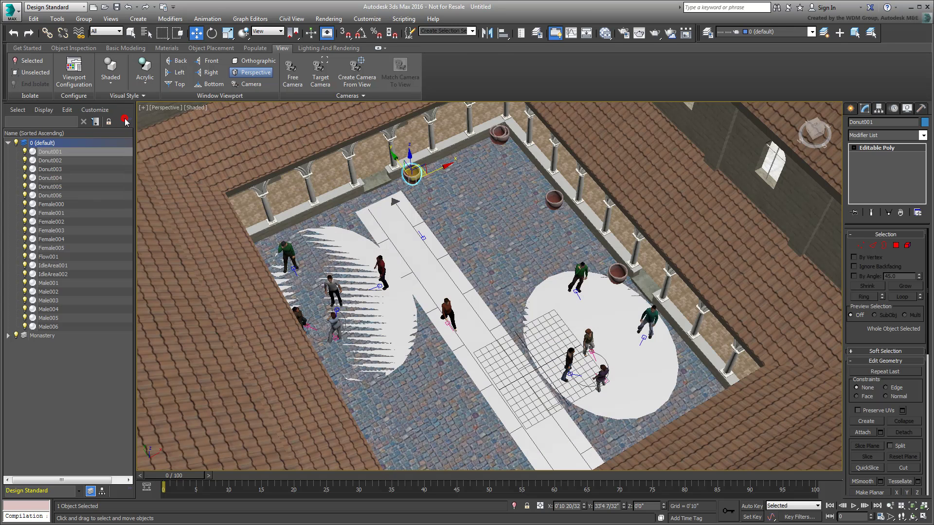
{"action": "left_click", "coordinate": [145, 71]}
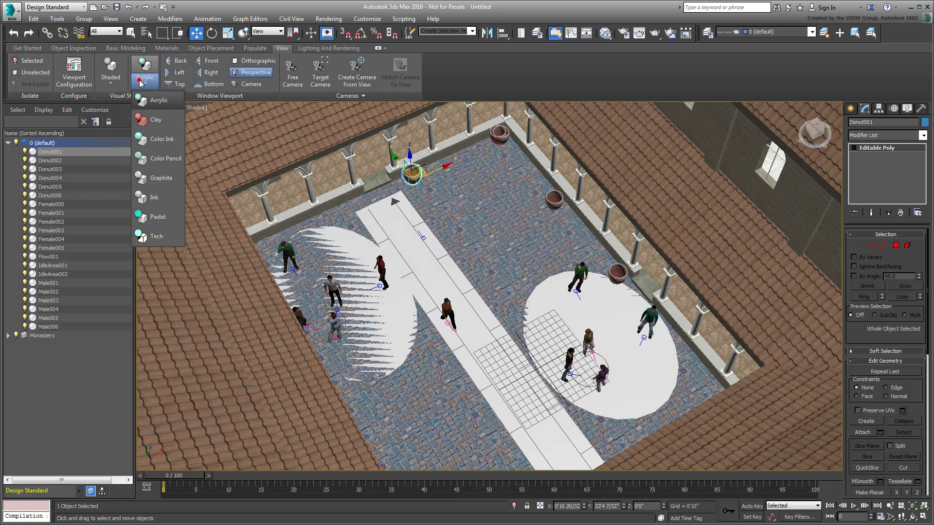
{"action": "left_click", "coordinate": [154, 120]}
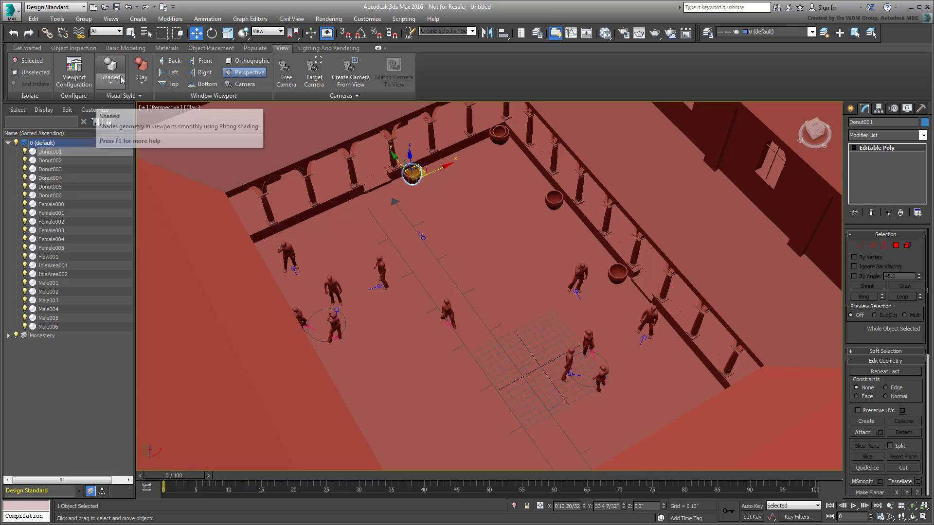
{"action": "left_click", "coordinate": [109, 70]}
{"action": "left_click", "coordinate": [123, 104]}
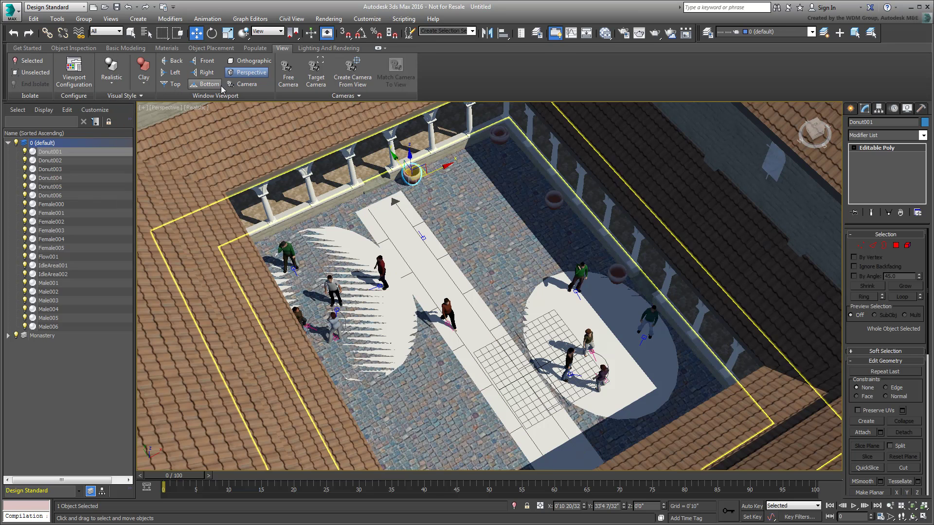
Step: Examine the scene in the Front, Back and Right views, and return to a perspective view of the courtyard
{"action": "left_click", "coordinate": [203, 60]}
{"action": "left_click", "coordinate": [176, 61]}
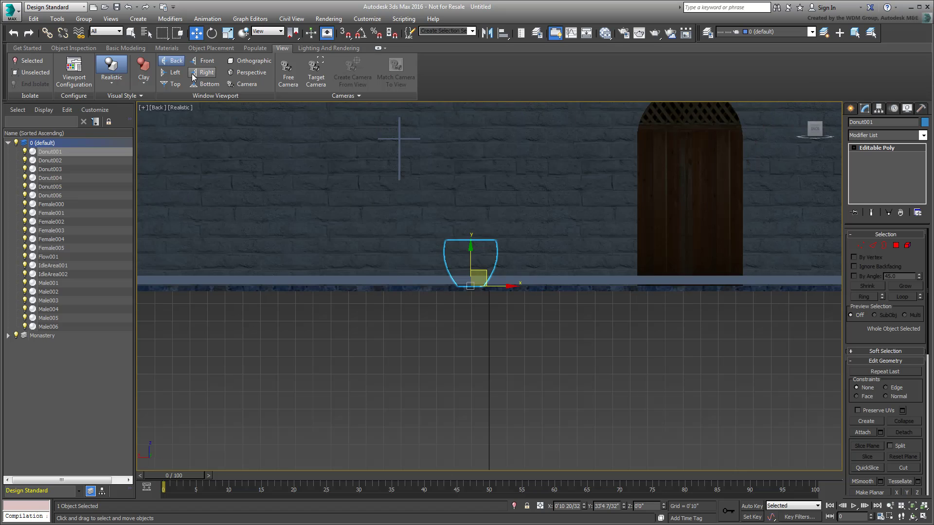
{"action": "left_click", "coordinate": [200, 72]}
{"action": "left_click", "coordinate": [246, 74]}
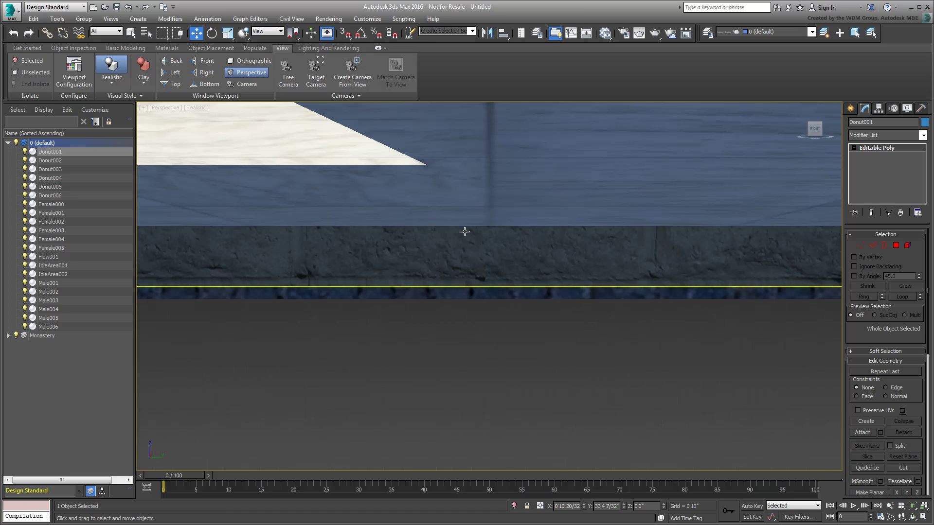
{"action": "middle_click_drag", "start_coordinate": [468, 240], "coordinate": [437, 294], "text": "alt"}
{"action": "left_click", "coordinate": [913, 506]}
{"action": "left_click", "coordinate": [912, 507]}
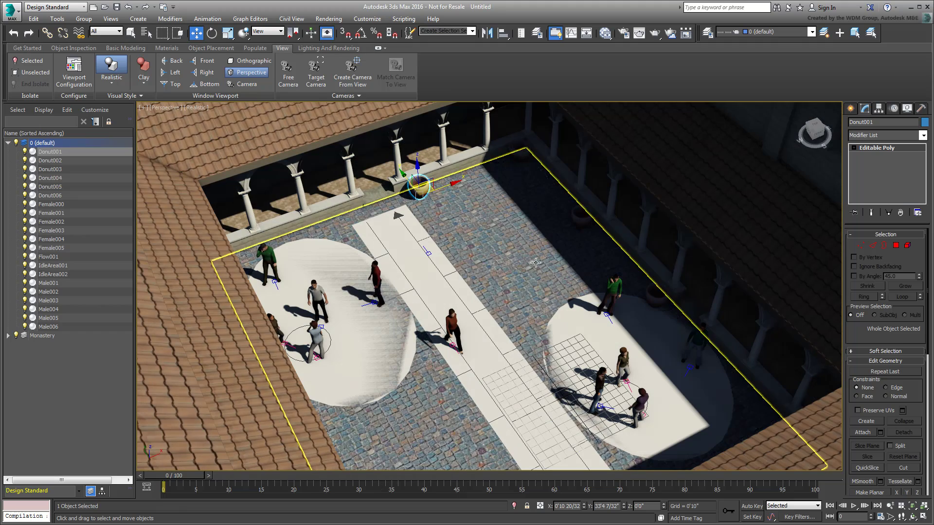
Step: Create a target camera at the shaded far corner aimed across the courtyard, raise it in its own view, and switch back to Perspective
{"action": "left_click", "coordinate": [318, 77]}
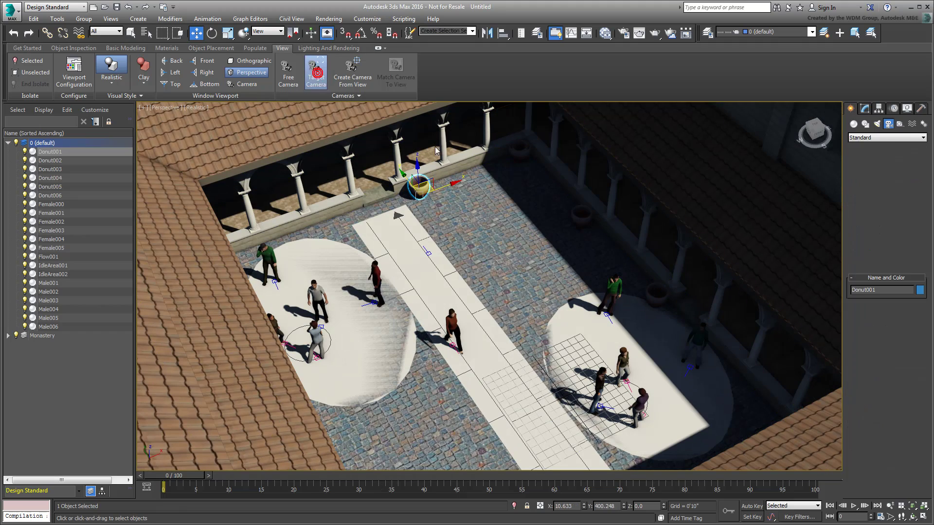
{"action": "left_click_drag", "start_coordinate": [506, 164], "coordinate": [456, 465]}
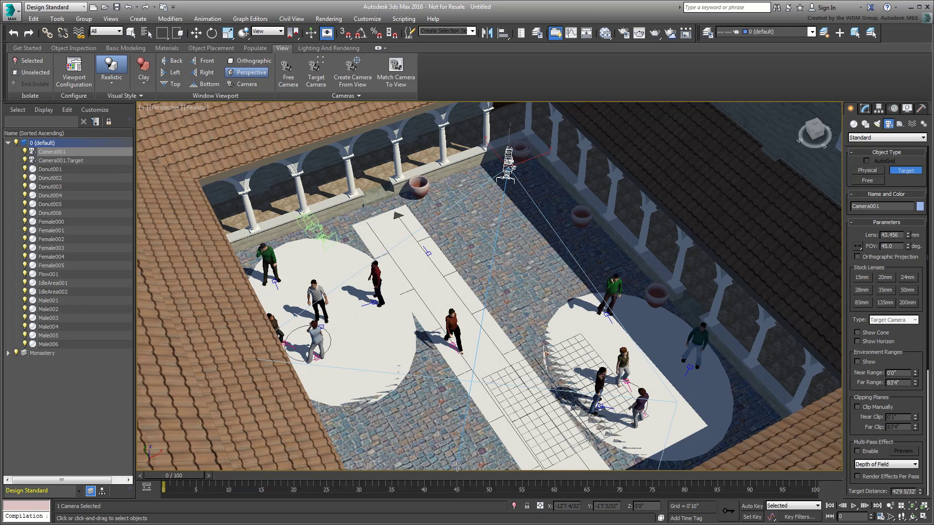
{"action": "left_click", "coordinate": [244, 83]}
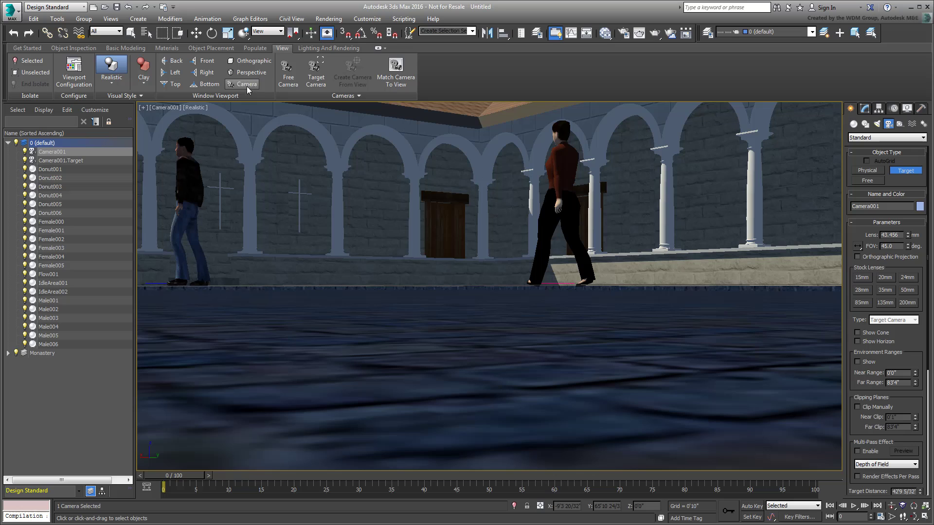
{"action": "mouse_move", "coordinate": [456, 235]}
{"action": "middle_mouse_down"}
{"action": "mouse_move", "coordinate": [457, 333]}
{"action": "mouse_move", "coordinate": [454, 316]}
{"action": "middle_mouse_up"}
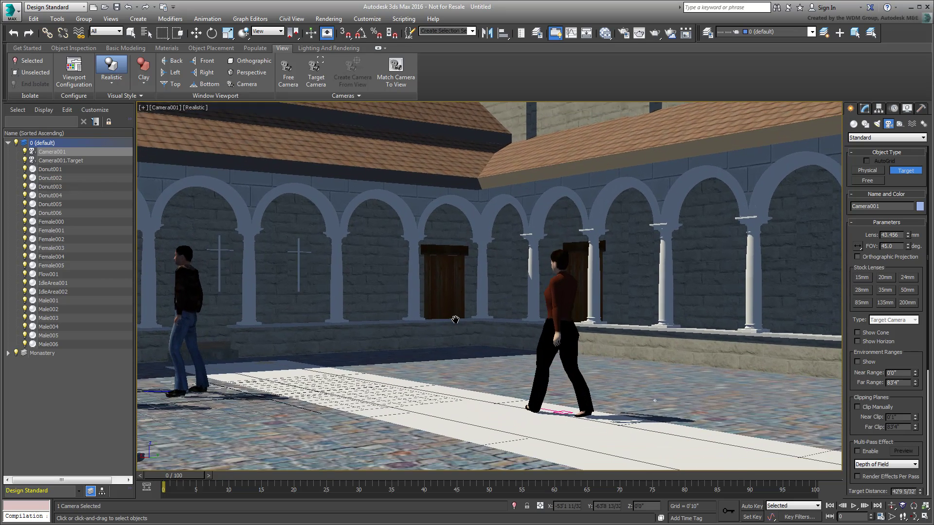
{"action": "key", "text": "w"}
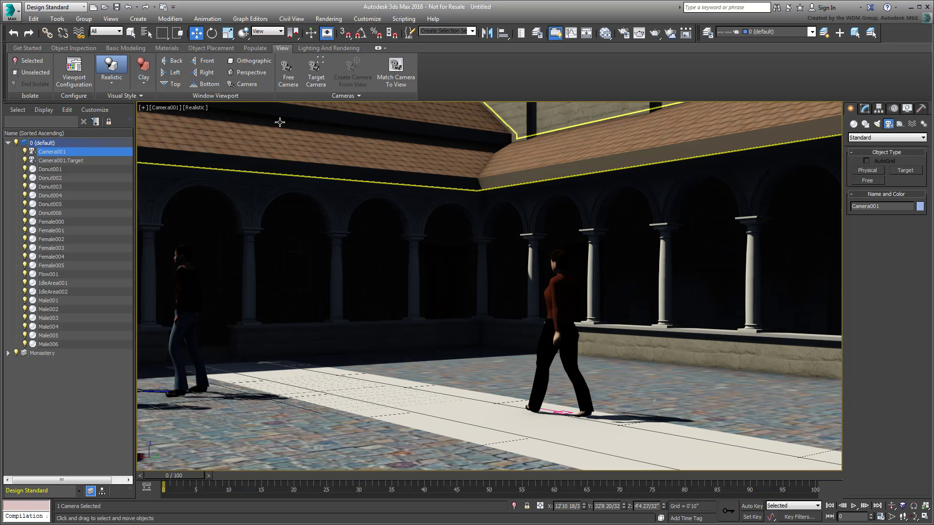
{"action": "left_click", "coordinate": [250, 72]}
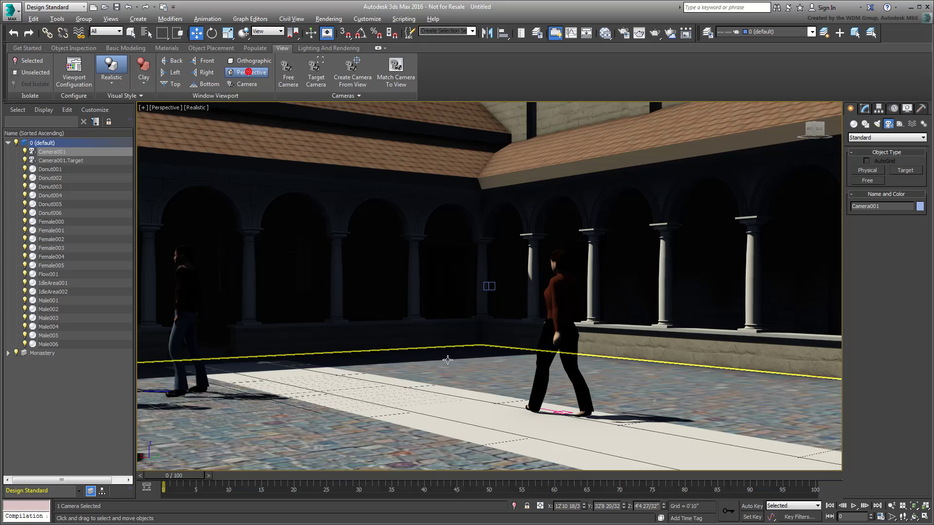
Step: Match the target camera to a wider perspective framing of the arcade, roofs and people, and switch to the camera's view
{"action": "mouse_move", "coordinate": [448, 360]}
{"action": "middle_mouse_down", "text": "alt"}
{"action": "mouse_move", "coordinate": [443, 348]}
{"action": "mouse_move", "coordinate": [445, 379]}
{"action": "mouse_move", "coordinate": [441, 337]}
{"action": "middle_mouse_up", "text": "alt"}
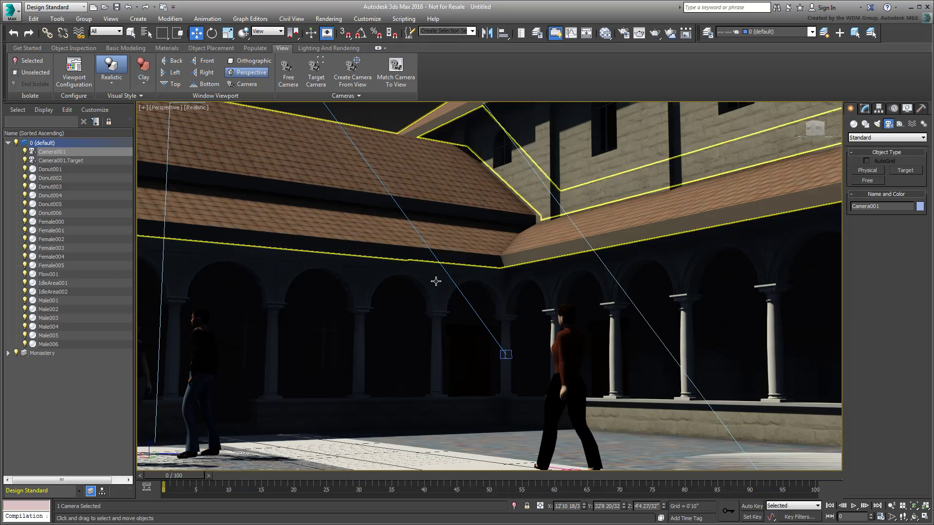
{"action": "left_click", "coordinate": [891, 517]}
{"action": "left_click_drag", "start_coordinate": [520, 306], "coordinate": [523, 324]}
{"action": "scroll", "coordinate": [522, 324], "scroll_direction": "down", "scroll_amount": 2}
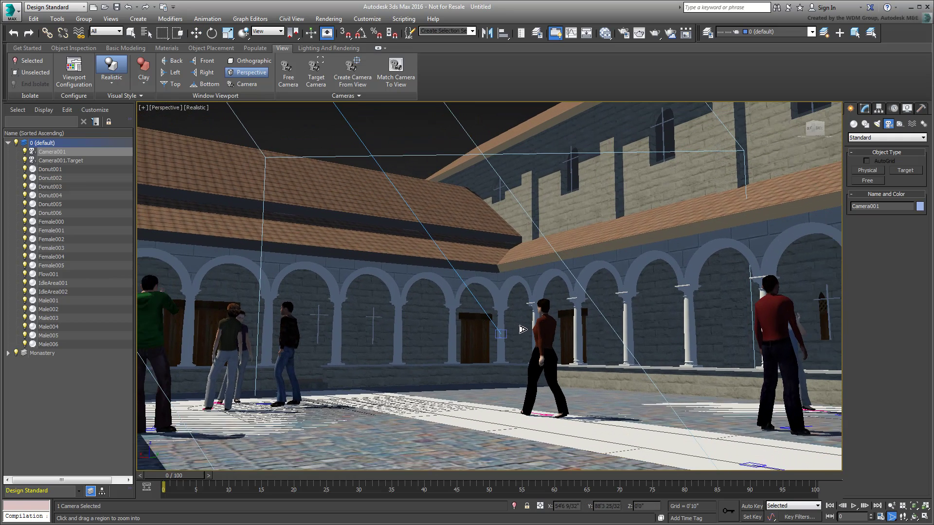
{"action": "left_click", "coordinate": [399, 76]}
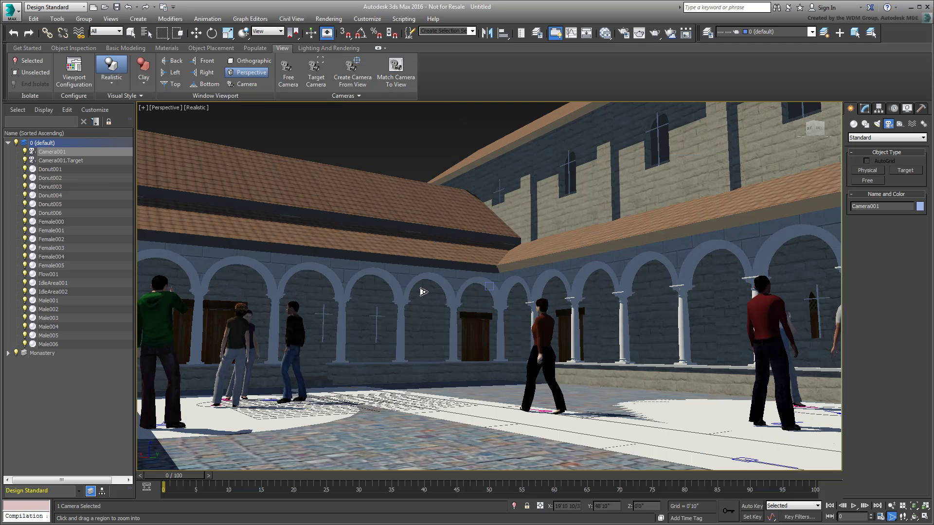
{"action": "key", "text": "w"}
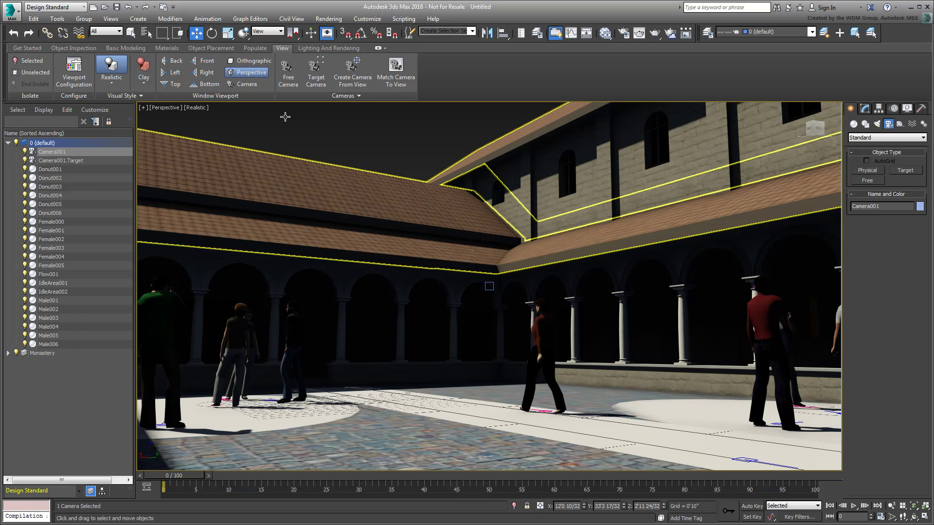
{"action": "left_click", "coordinate": [253, 86]}
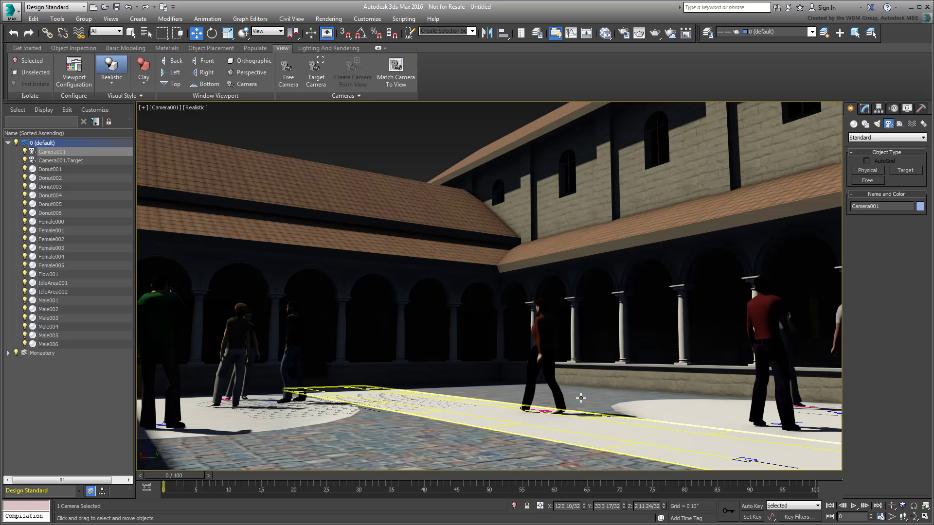
Step: Set the exposure value of the mr Photographic Exposure Control to 13.5 EV
{"action": "left_click", "coordinate": [329, 49]}
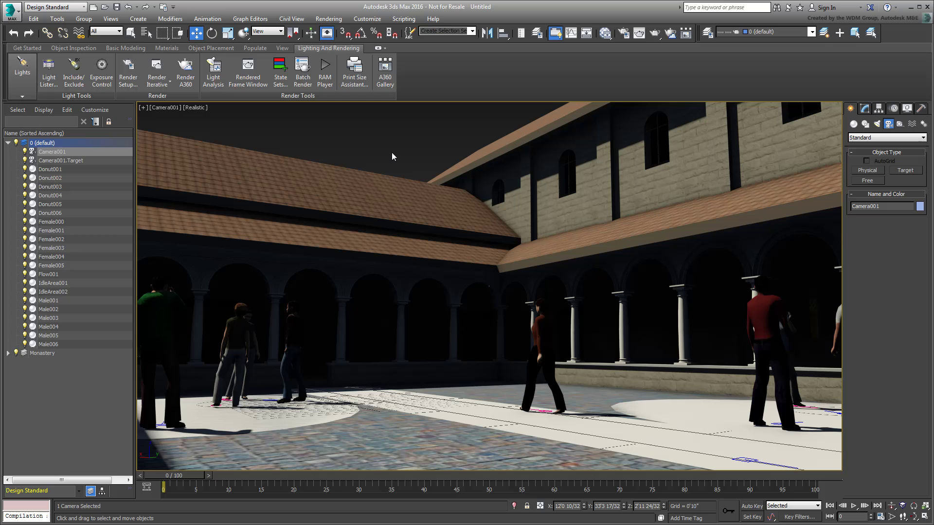
{"action": "left_click", "coordinate": [23, 96]}
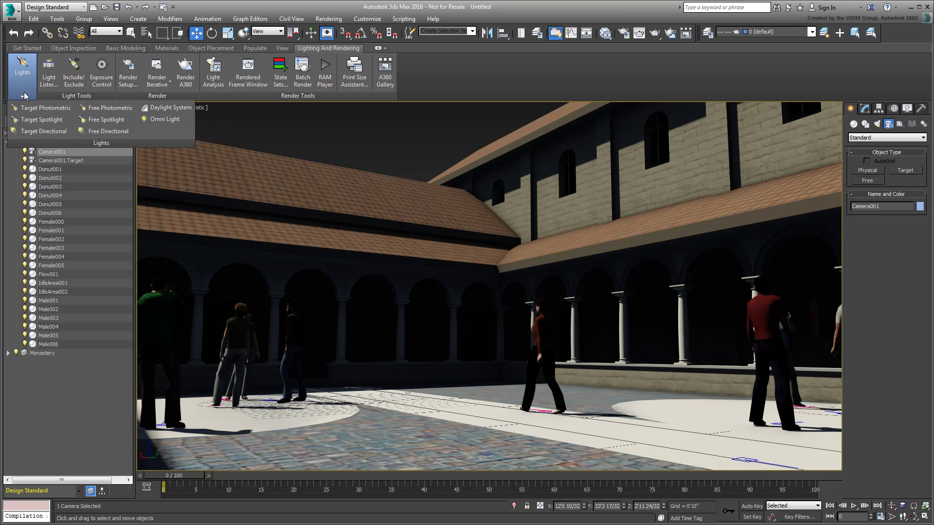
{"action": "left_click", "coordinate": [102, 85]}
{"action": "left_click", "coordinate": [102, 83]}
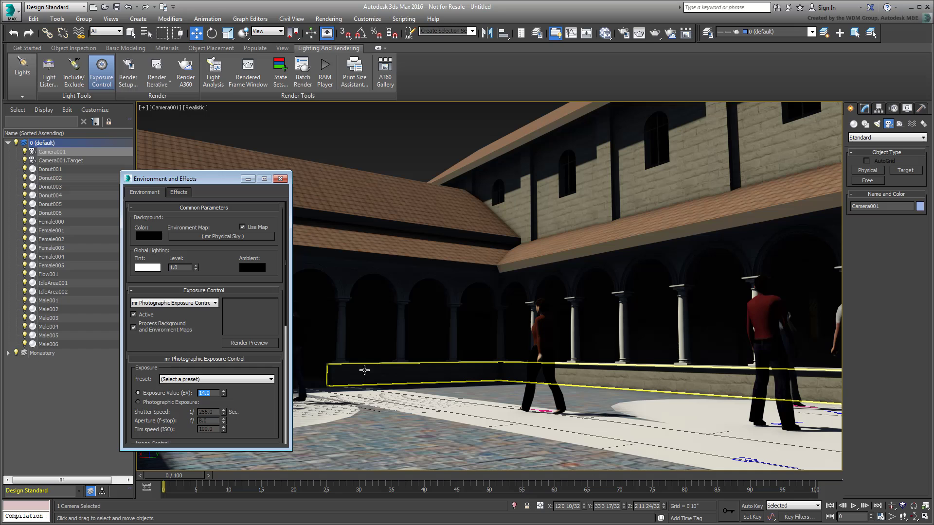
{"action": "type", "text": "13.5"}
{"action": "key", "text": "Return"}
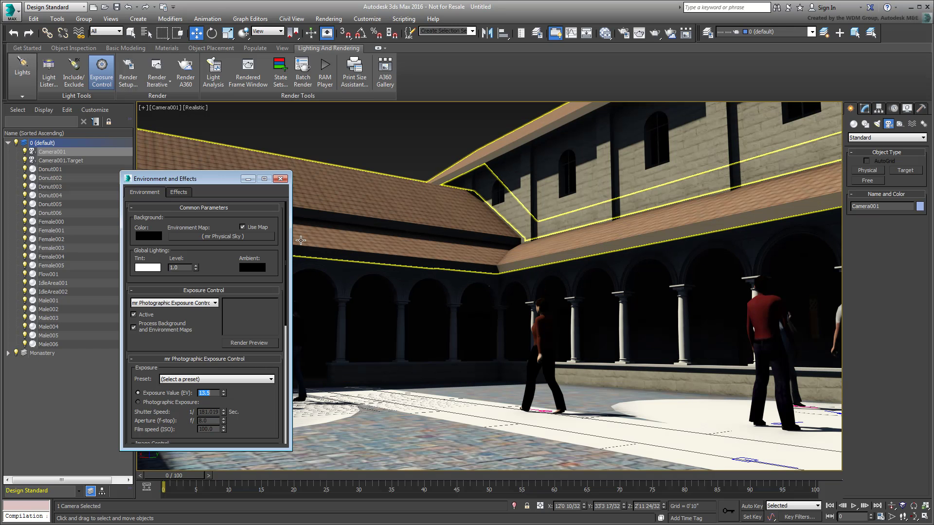
{"action": "left_click", "coordinate": [280, 179]}
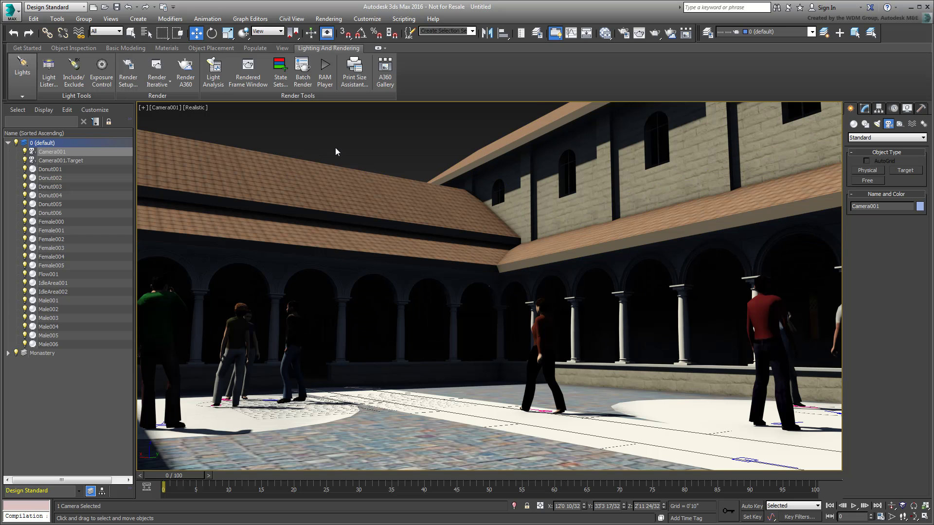
Step: Set the render output size to the HDTV (video) format and start a production render of the camera view
{"action": "left_click", "coordinate": [125, 73]}
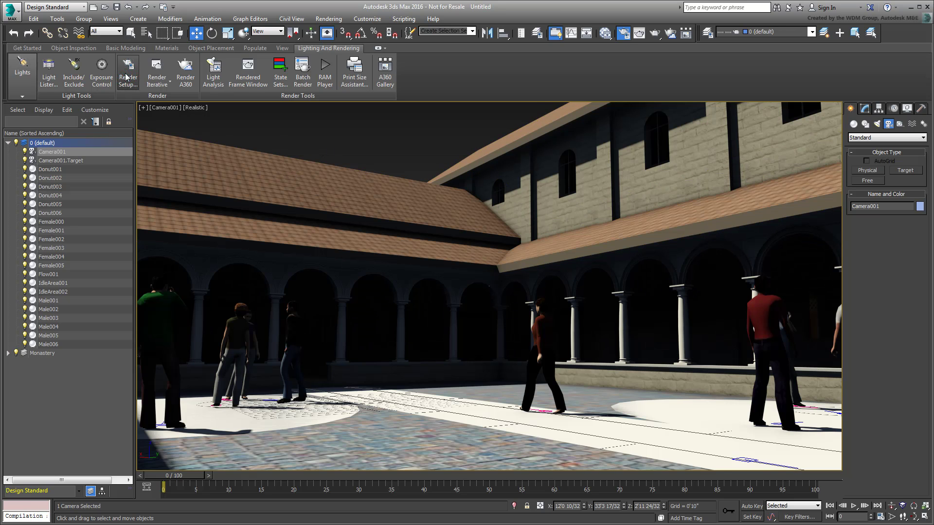
{"action": "left_click", "coordinate": [249, 383]}
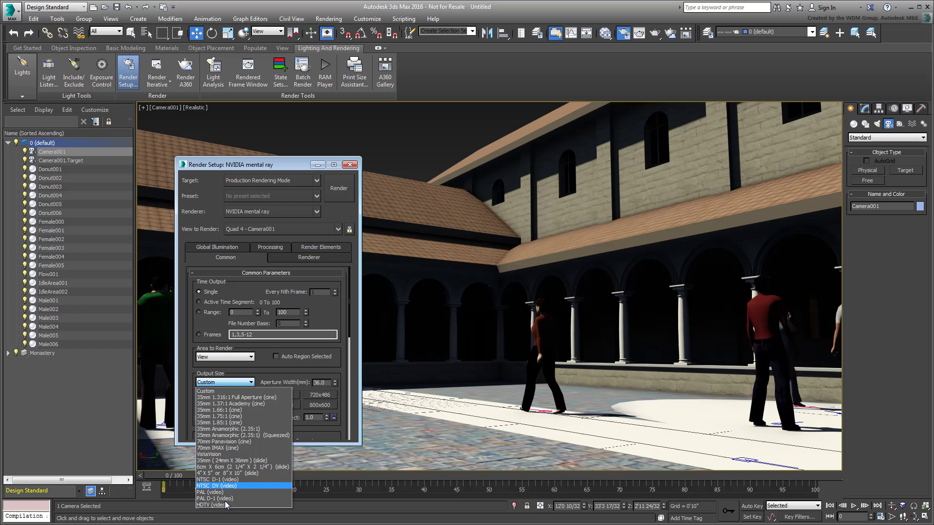
{"action": "left_click", "coordinate": [224, 505]}
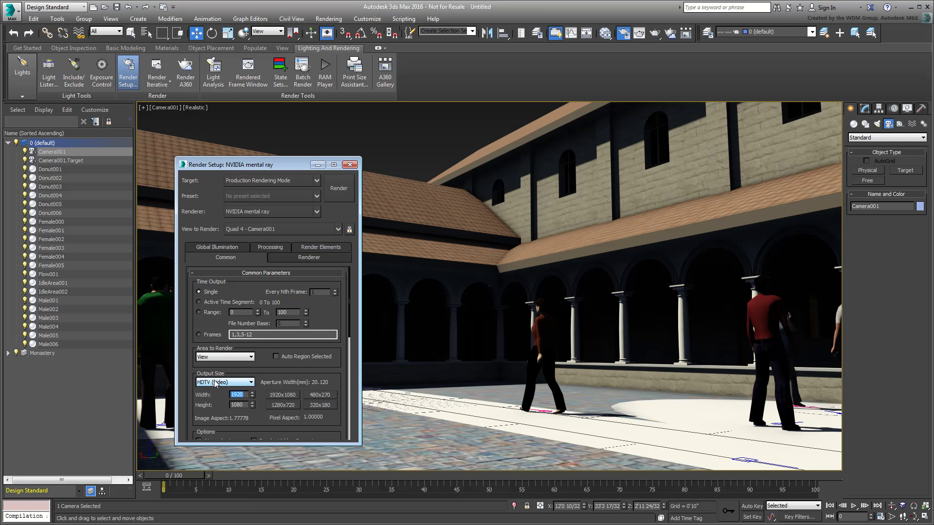
{"action": "left_click", "coordinate": [350, 165]}
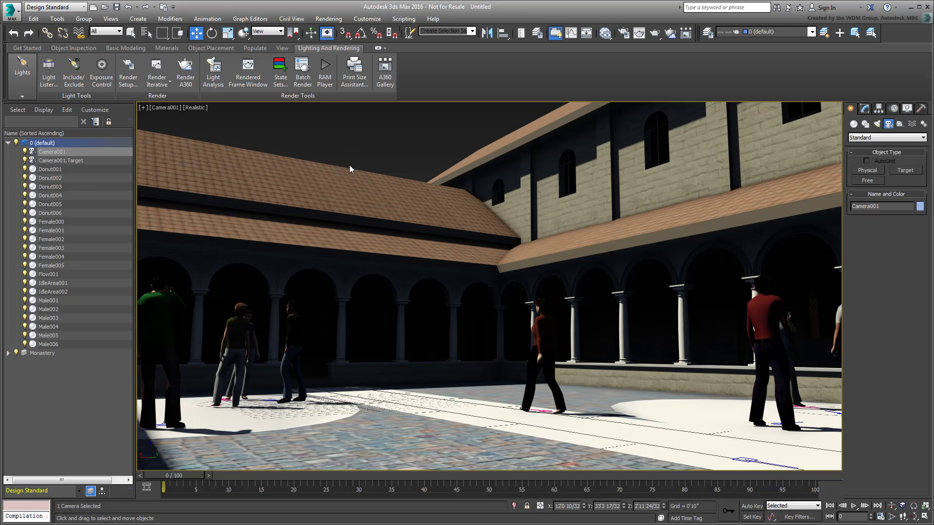
{"action": "left_click", "coordinate": [169, 83]}
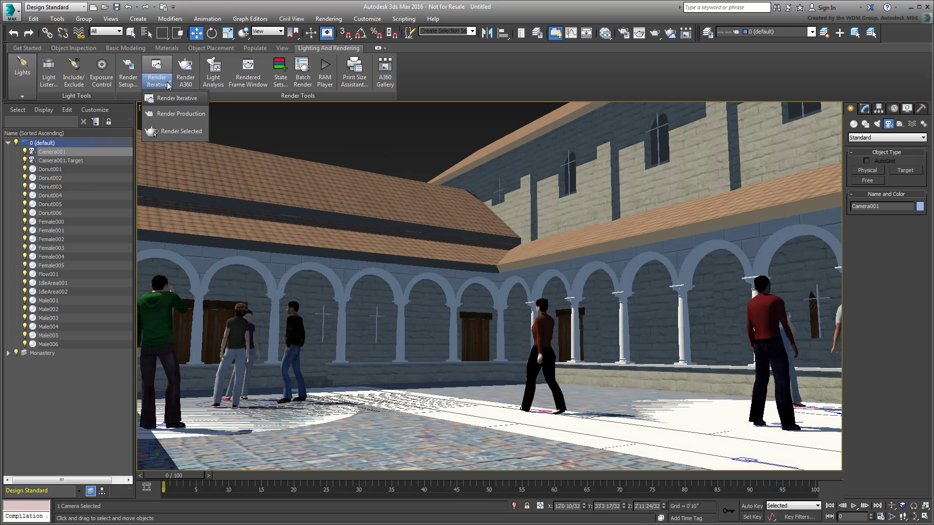
{"action": "left_click", "coordinate": [178, 114]}
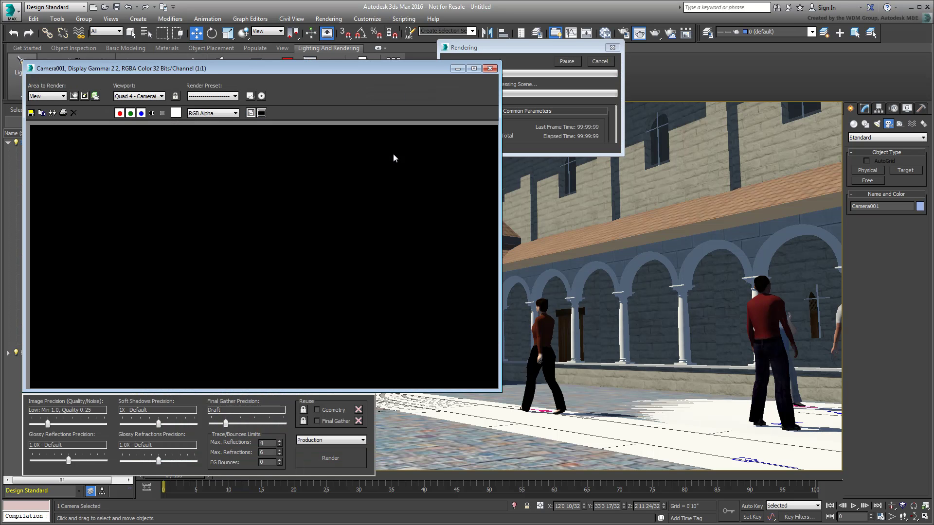